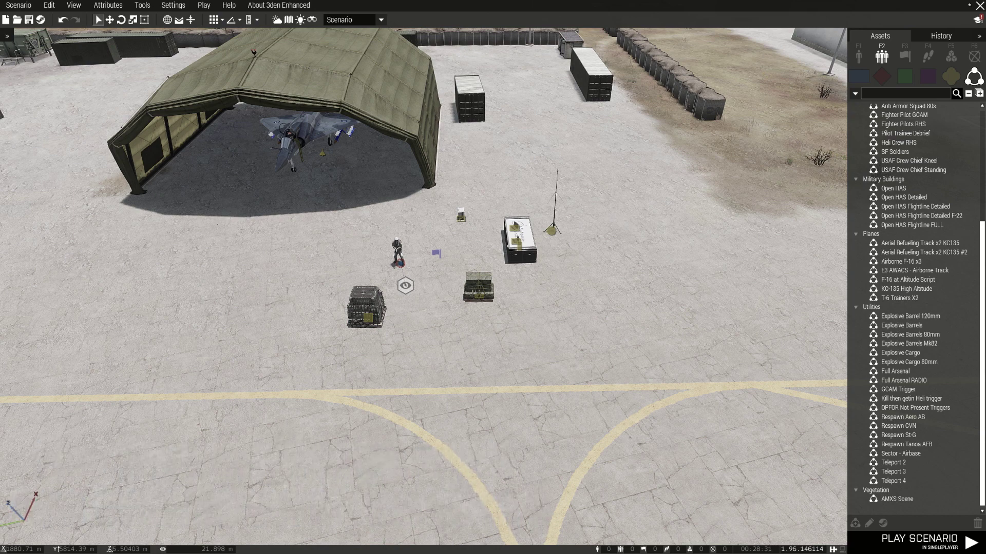
Move the module with the eye symbol to the ground between the soldier and the purple flag.
scroll(459, 313, "up", 3)
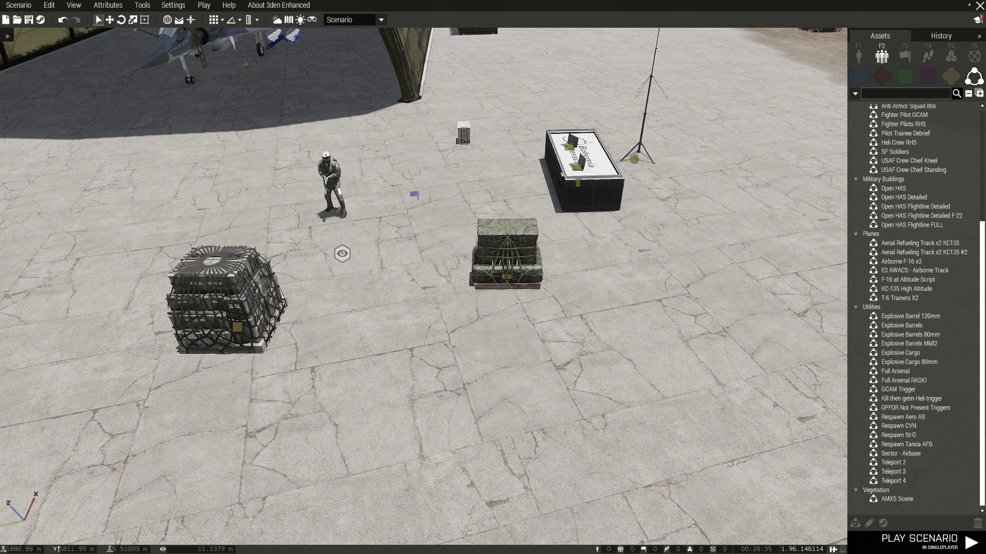
left_click(342, 253)
left_click(386, 281)
left_click_drag(342, 254, 381, 173)
left_click(437, 226)
Move the NATO supply box slightly closer to the black case carrying the laptops.
scroll(545, 282, "down", 3)
right_click_drag(545, 282, 654, 231)
scroll(545, 282, "up", 3)
key("d")
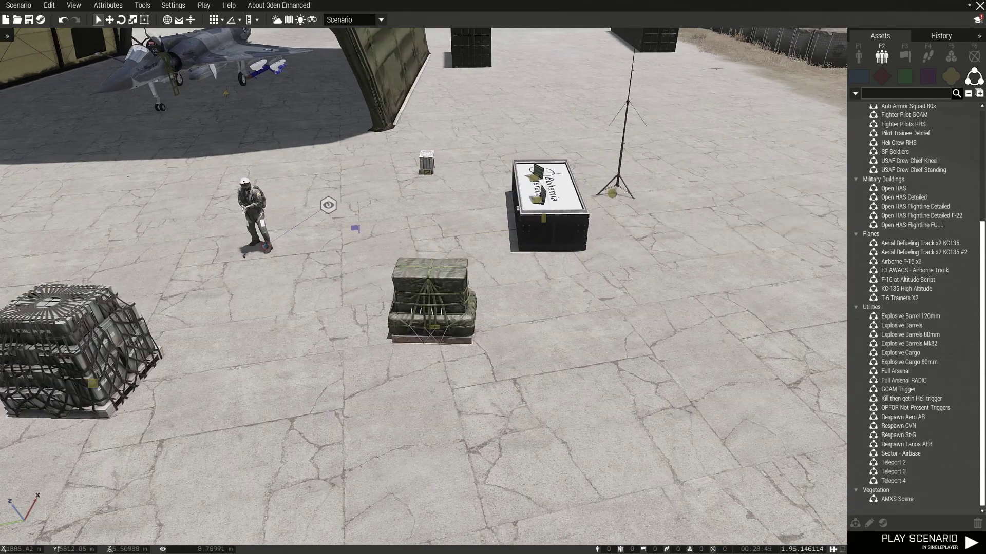
key("a")
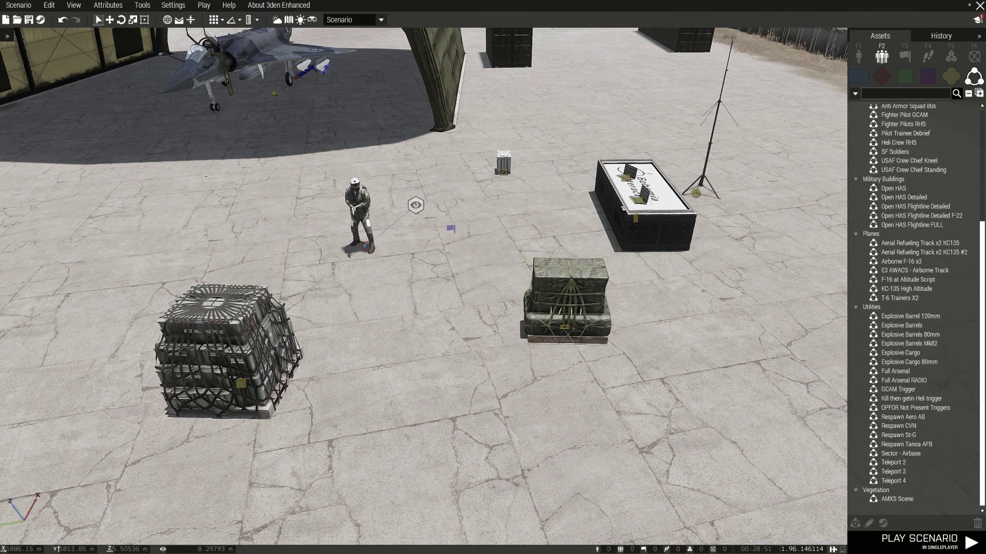
left_click(508, 170)
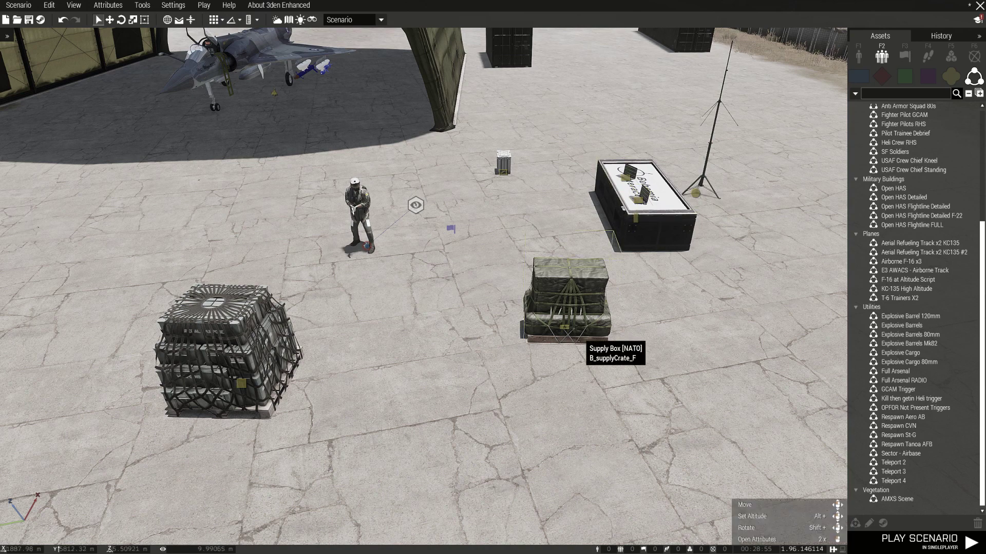
left_click_drag(575, 329, 583, 317)
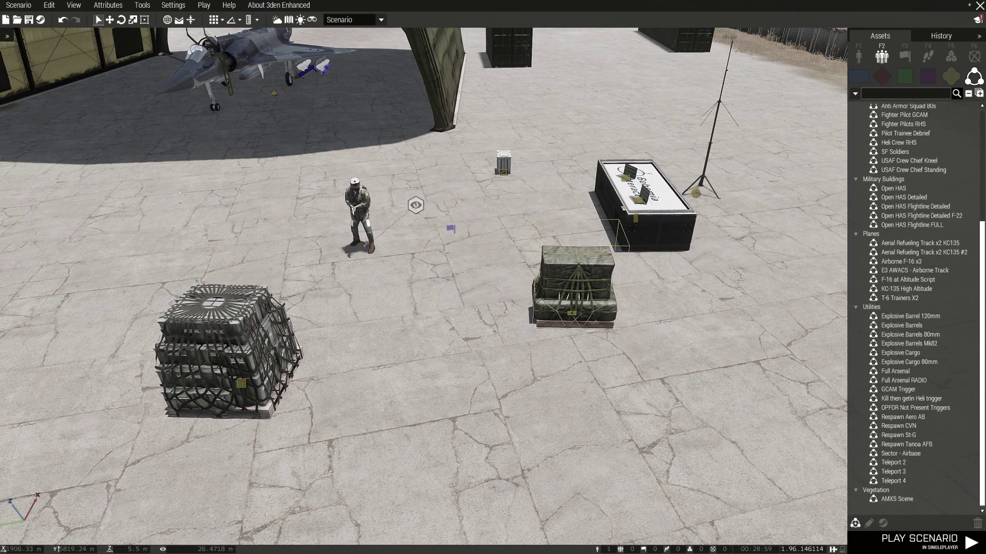
Open the NATO supply box's attributes and set its equipment storage type to Virtual.
key("w")
key("a")
key("s")
key("d")
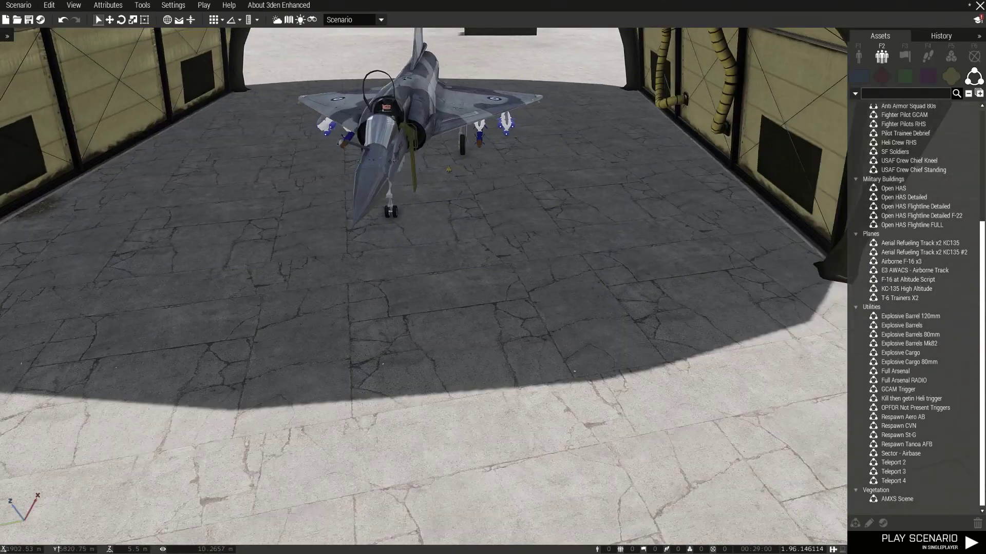
key("w")
key("a")
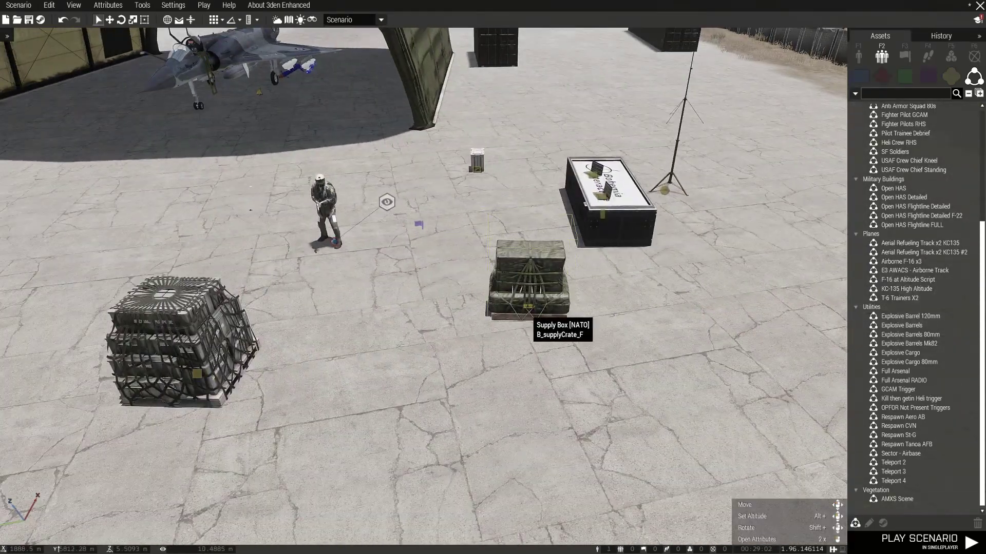
double_click(529, 311)
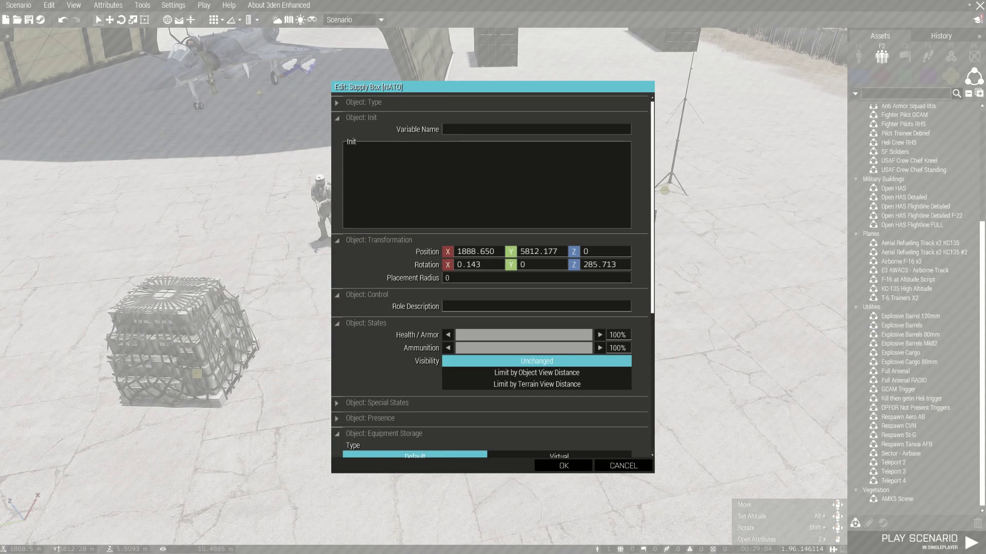
scroll(540, 449, "down", 5)
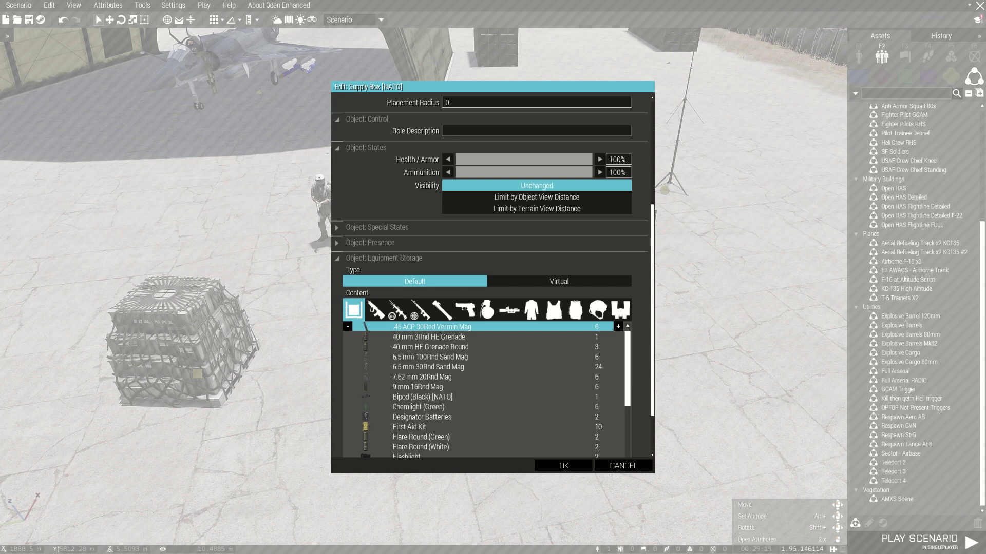
scroll(491, 277, "down", 2)
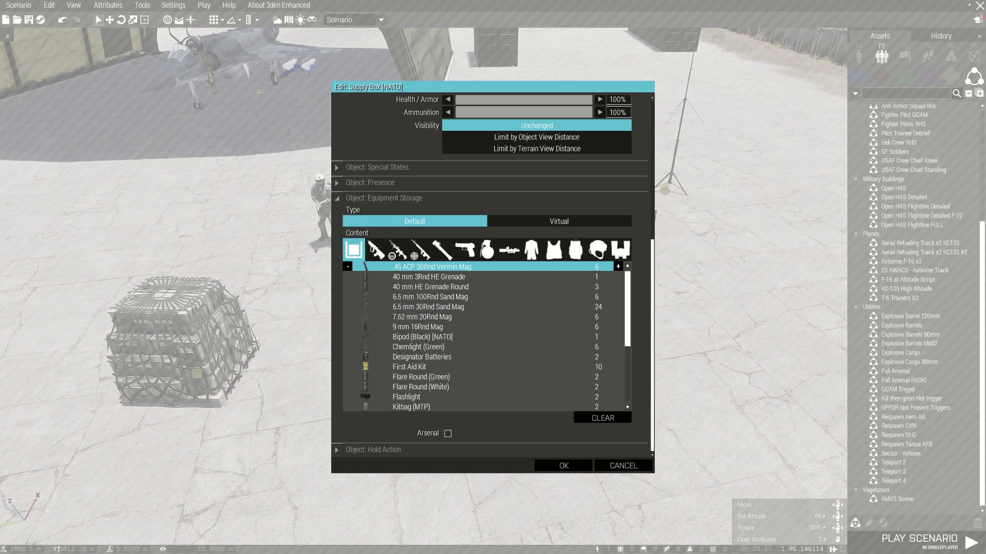
left_click(559, 221)
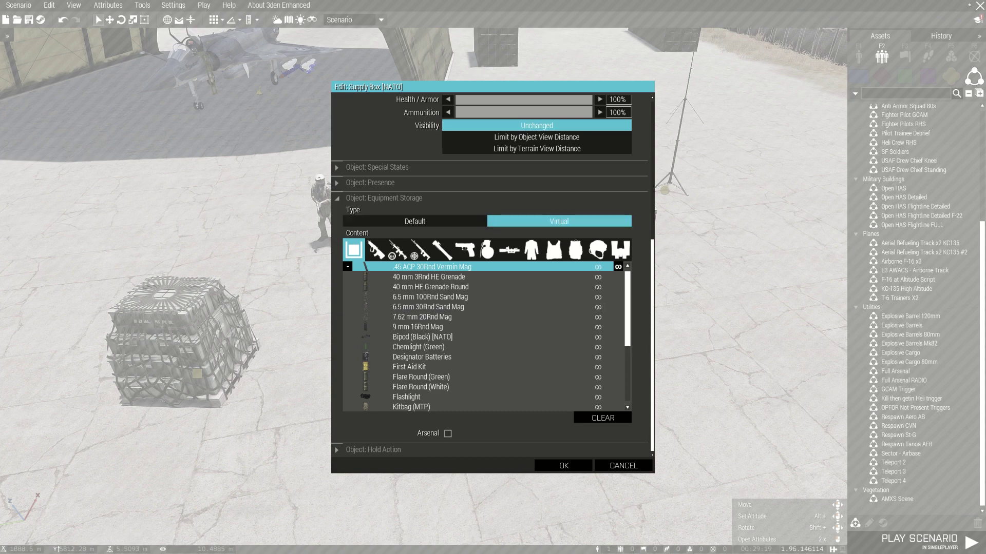
Examine the supply box's virtual contents list and the items offered in the first three weapon categories.
scroll(531, 305, "down", 5)
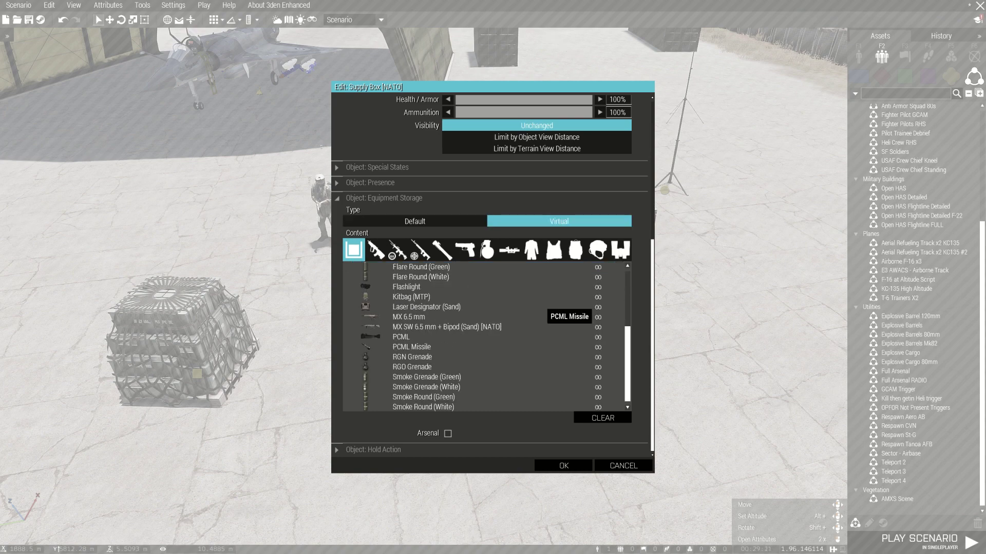
scroll(531, 305, "up", 5)
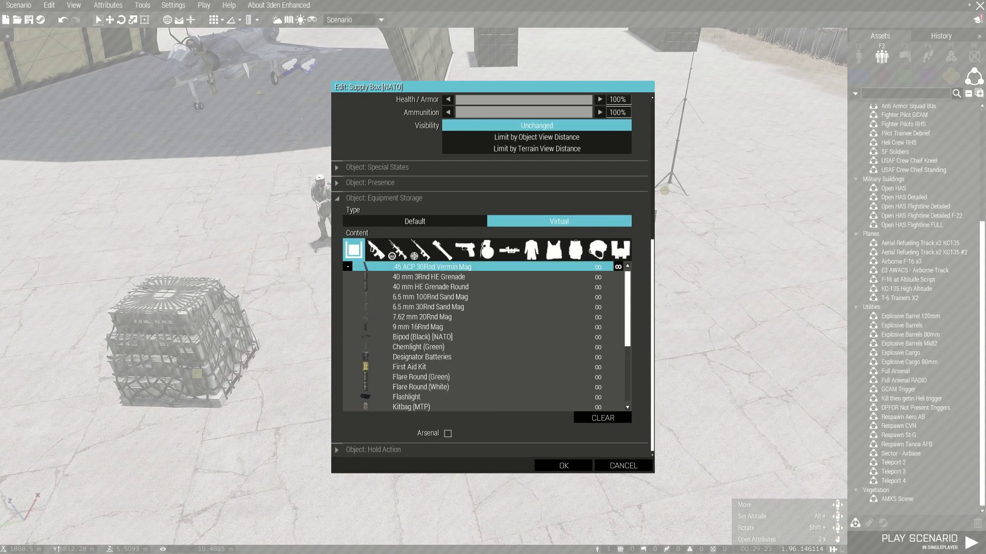
scroll(631, 319, "down", 5)
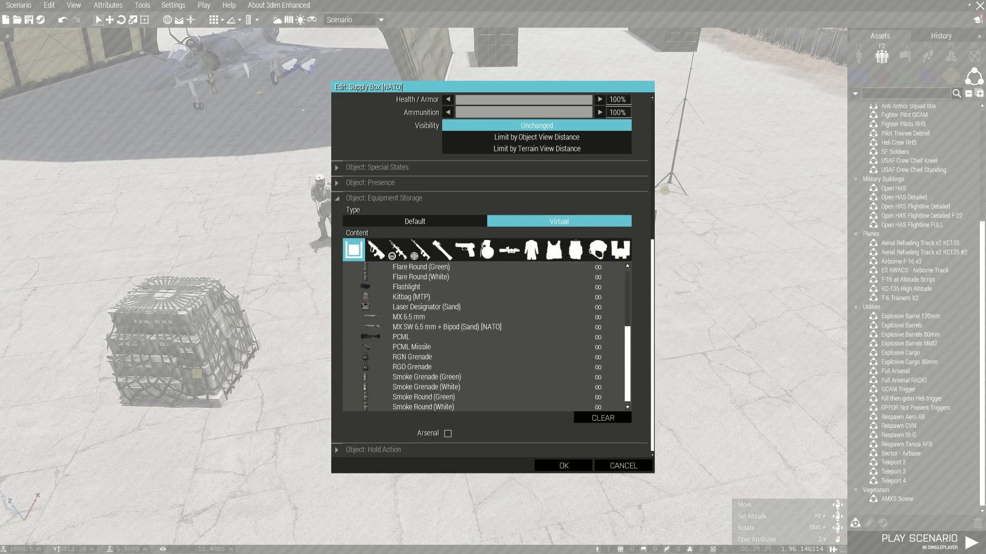
scroll(485, 308, "up", 6)
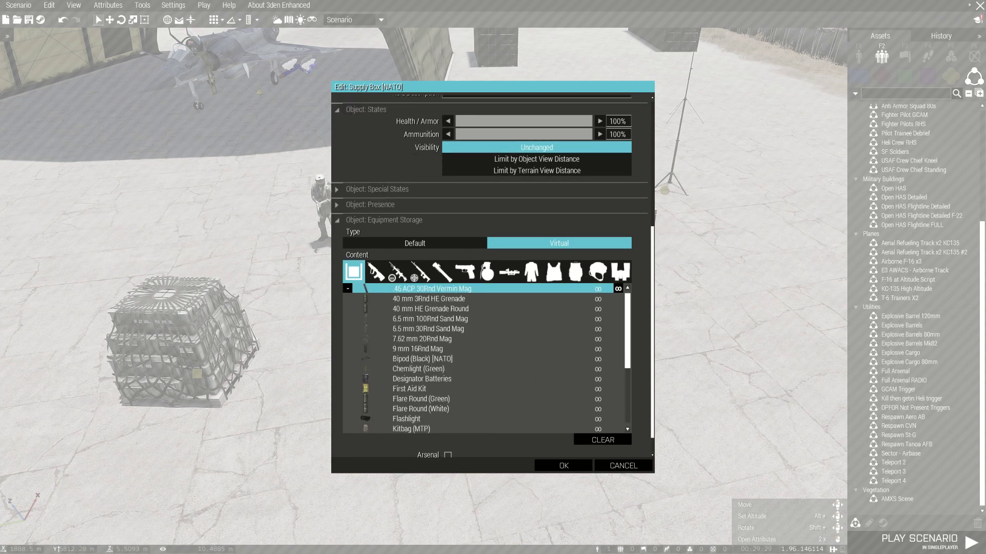
scroll(471, 331, "down", 5)
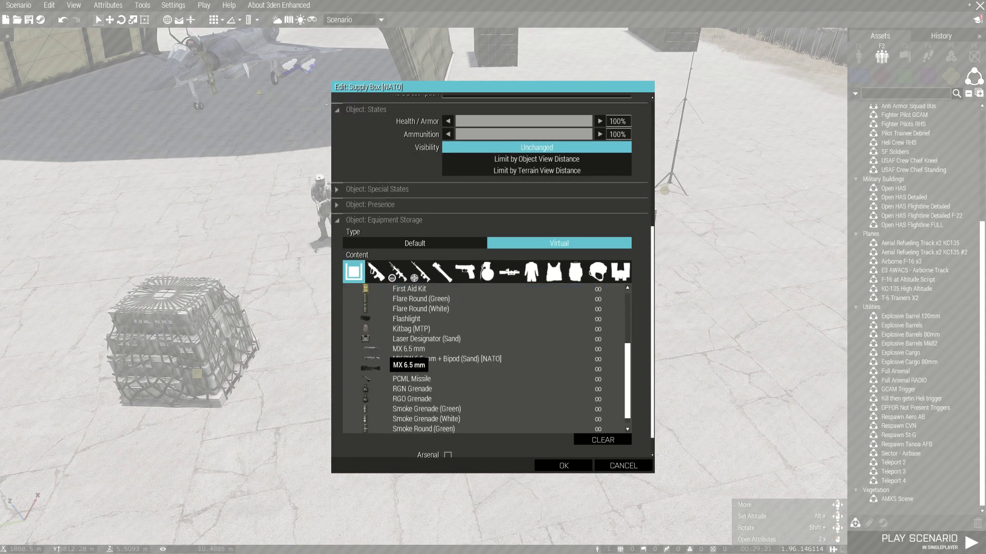
scroll(482, 359, "down", 1)
left_click(375, 272)
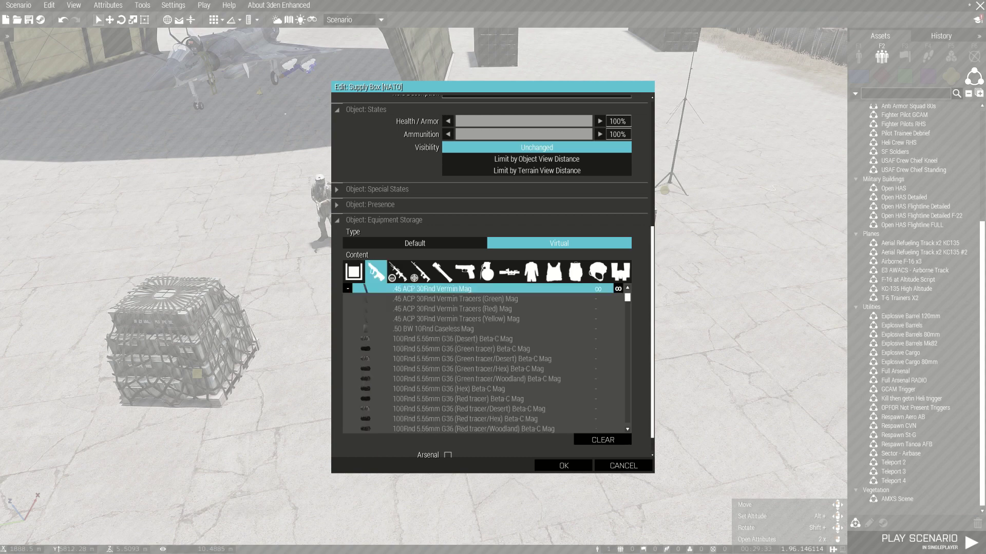
left_click(397, 273)
left_click(420, 272)
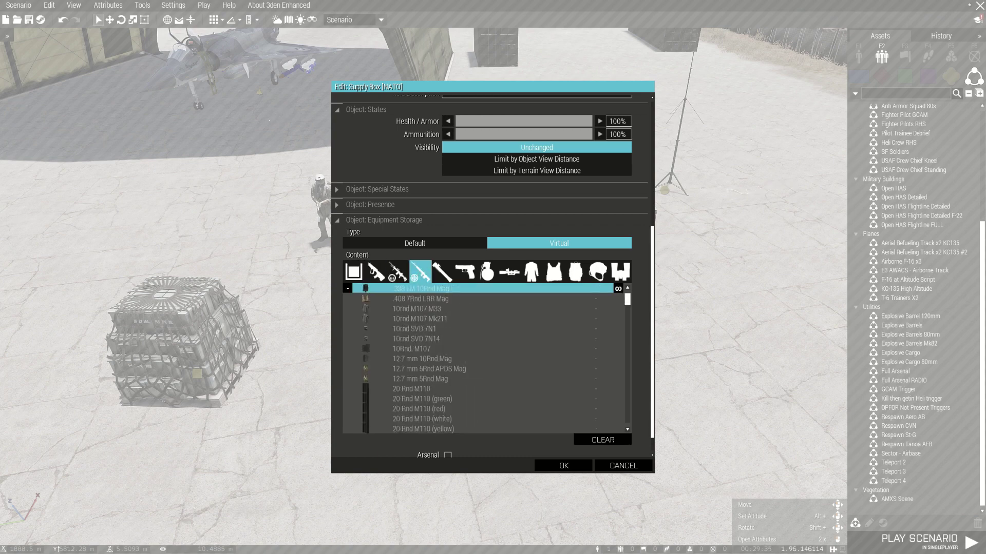
left_click(375, 272)
left_click(397, 272)
left_click(420, 273)
left_click(397, 272)
Add unlimited 10rnd M76 7.9x57mm M70 (Tracer) and 10rnd SVD 7N1 magazines from the rifle category to the supply box.
left_click(376, 272)
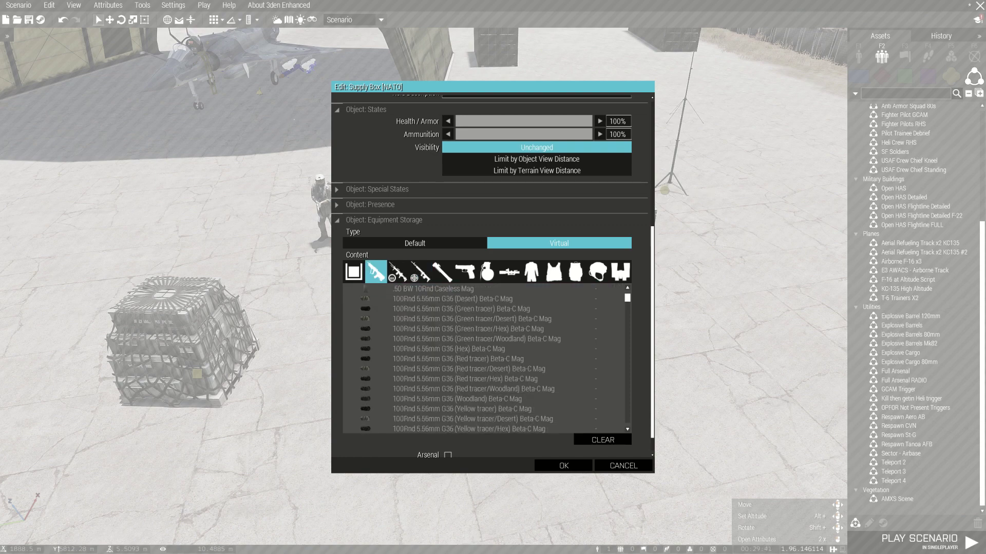
scroll(462, 334, "down", 4)
left_click(462, 339)
scroll(462, 334, "down", 3)
left_click(462, 329)
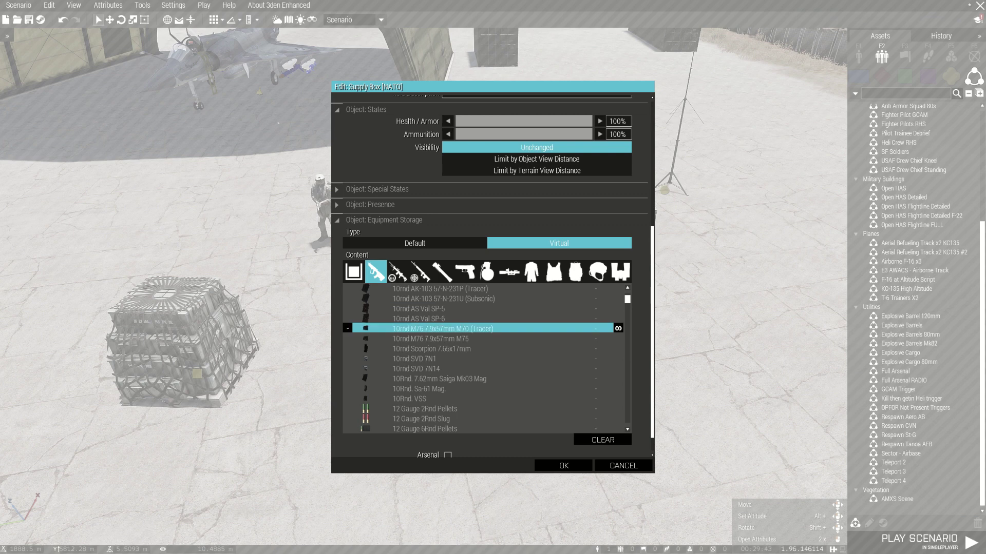
left_click(619, 329)
left_click(482, 349)
left_click(483, 368)
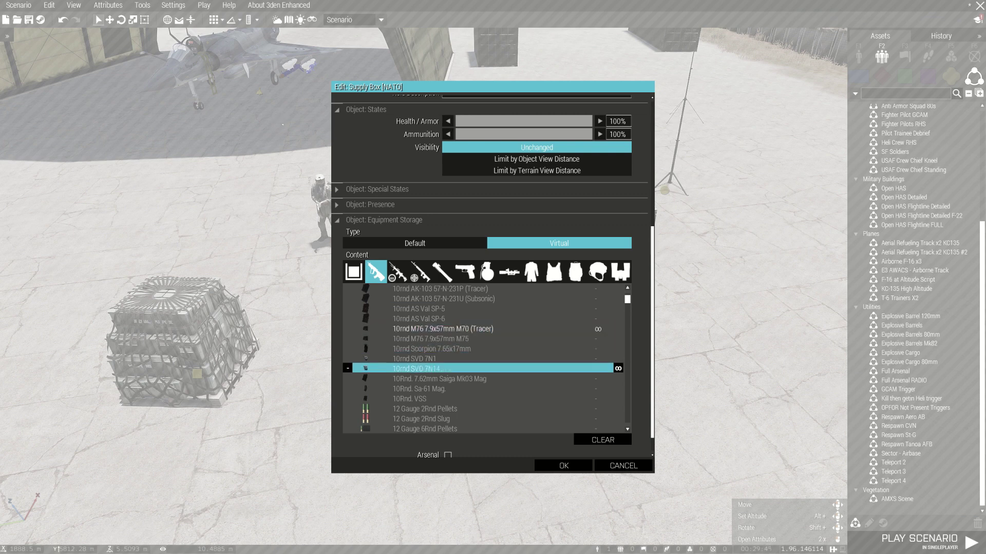
left_click(482, 358)
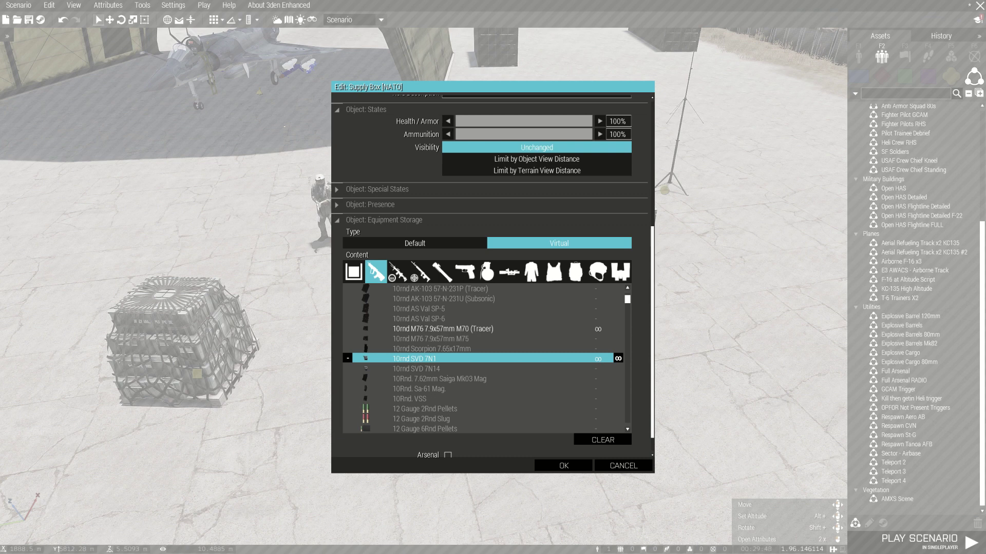
left_click(483, 348)
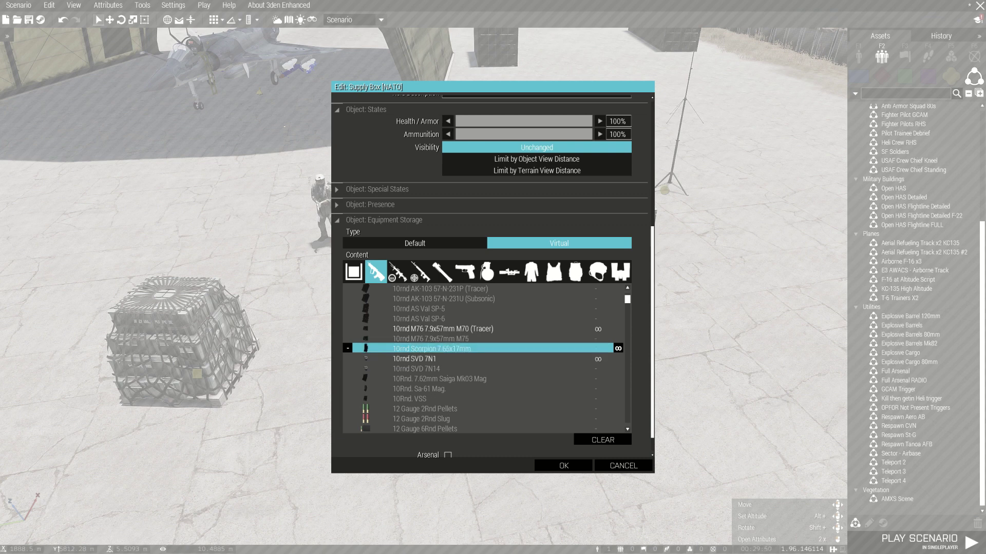
key("Up")
key("Up")
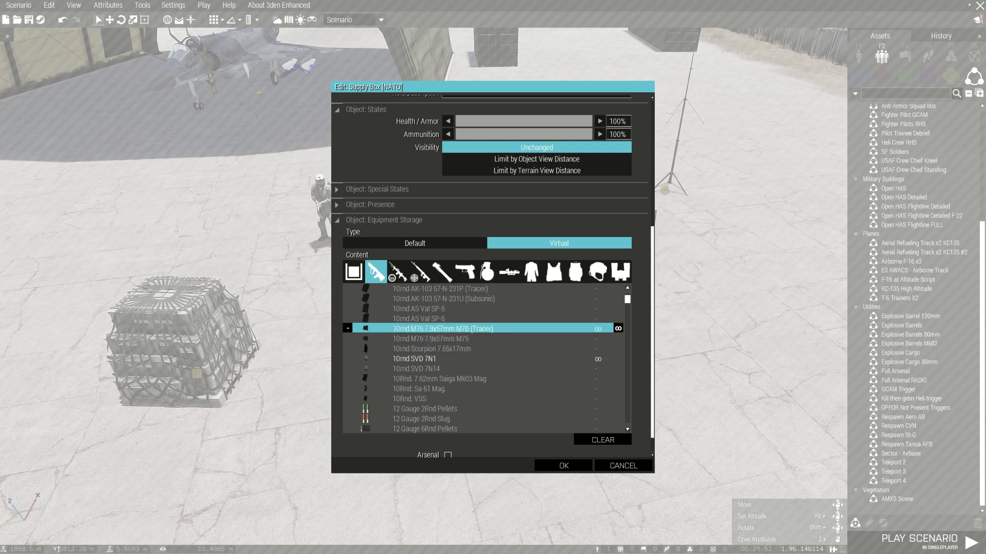
Check the added magazines in the contents list and remove 10rnd M76 7.9x57mm M70 (Tracer) from the supply box.
left_click(353, 272)
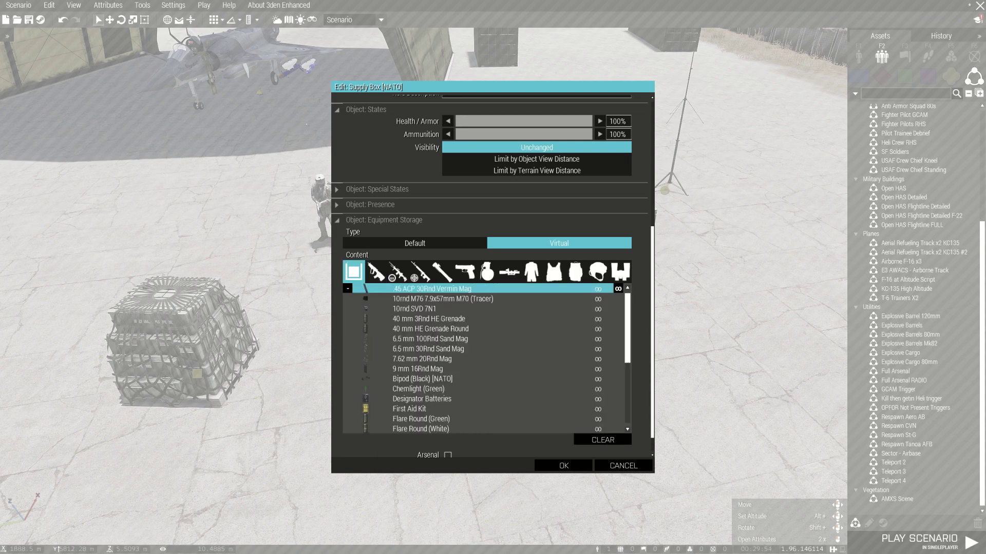
left_click(443, 299)
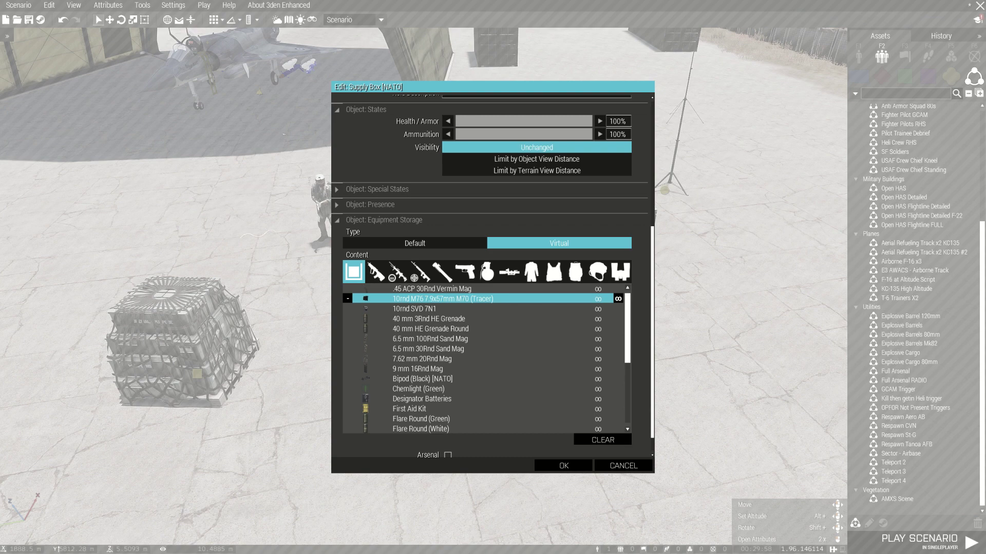
left_click(376, 272)
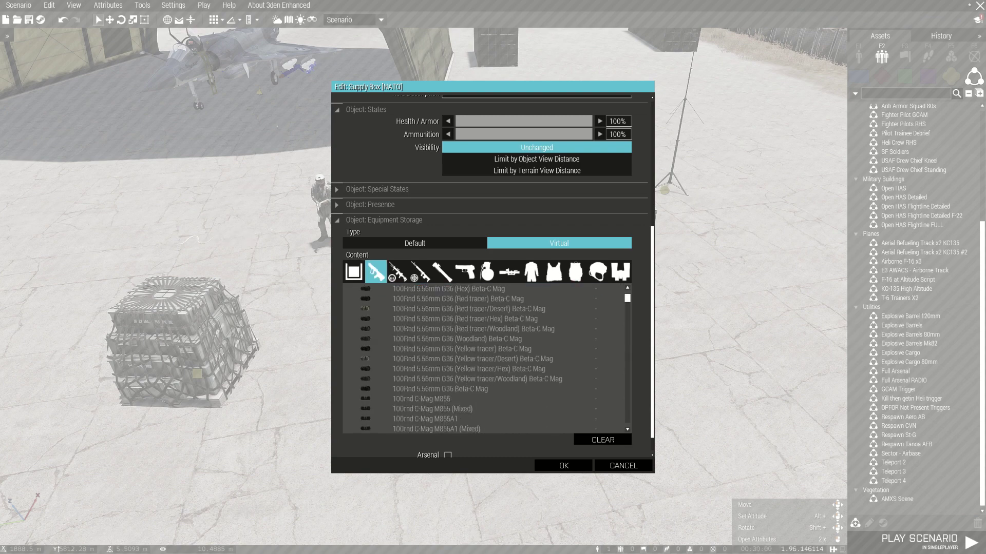
left_click(397, 271)
left_click(376, 271)
scroll(487, 358, "down", 8)
scroll(487, 358, "down", 1)
left_click(442, 329)
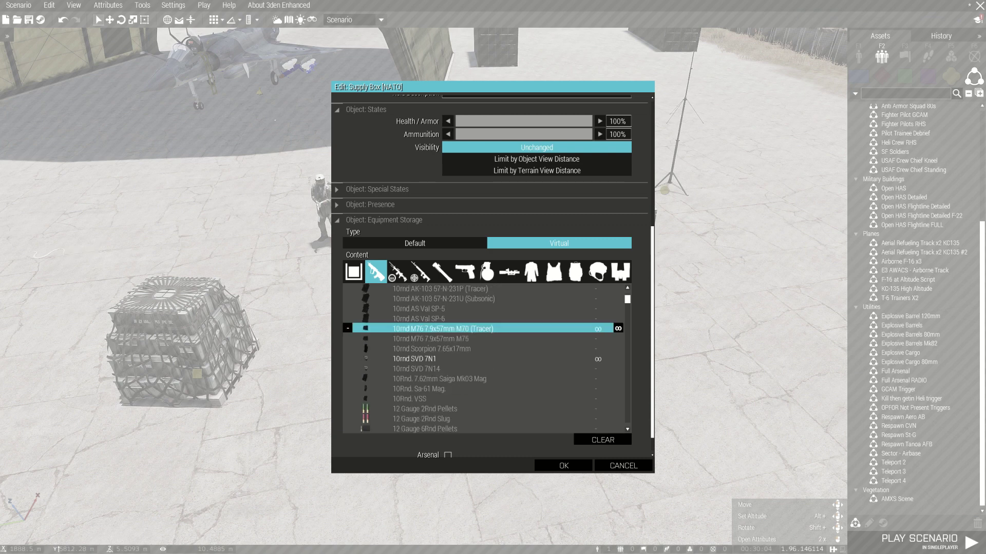
left_click(347, 328)
left_click(432, 339)
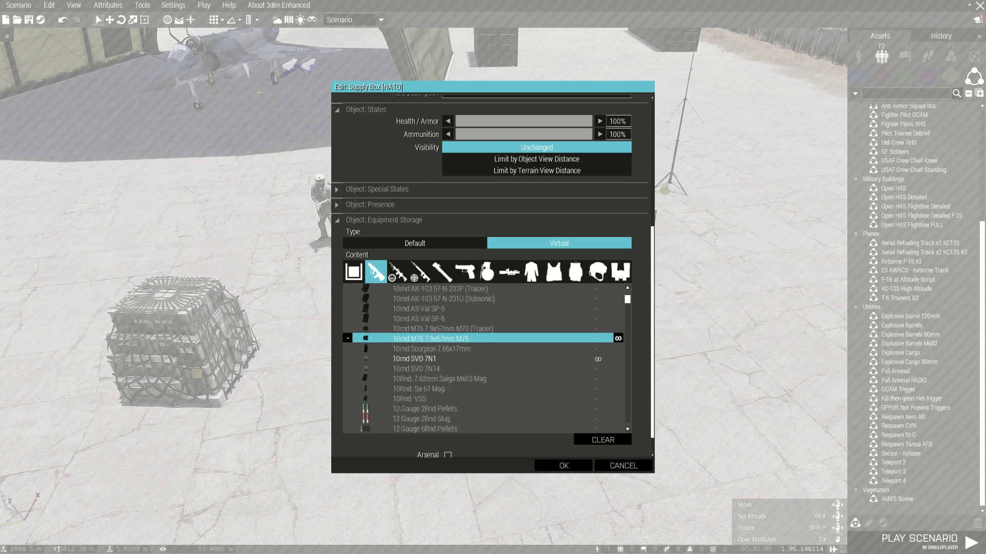
left_click(442, 329)
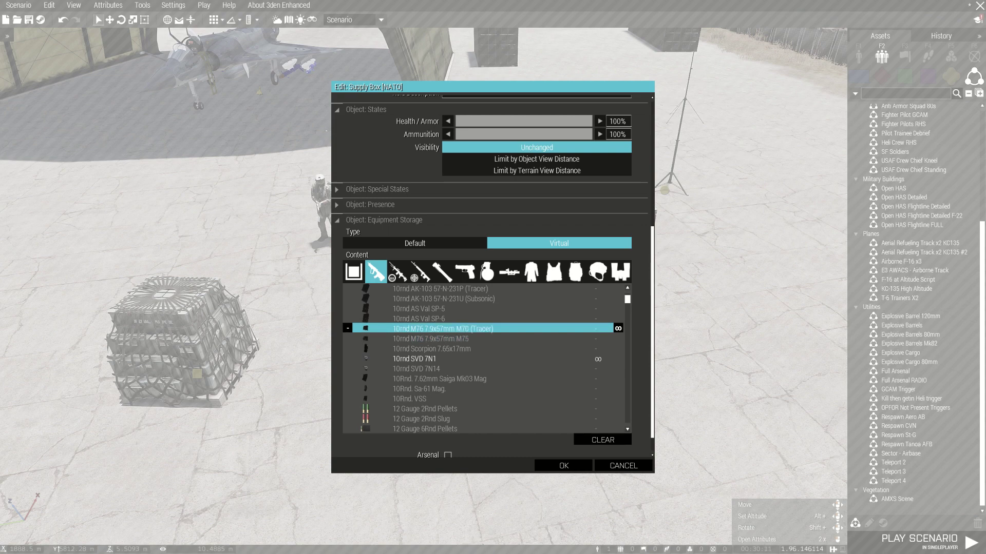
Check the full list of virtual contents in the NATO supply box.
left_click(354, 272)
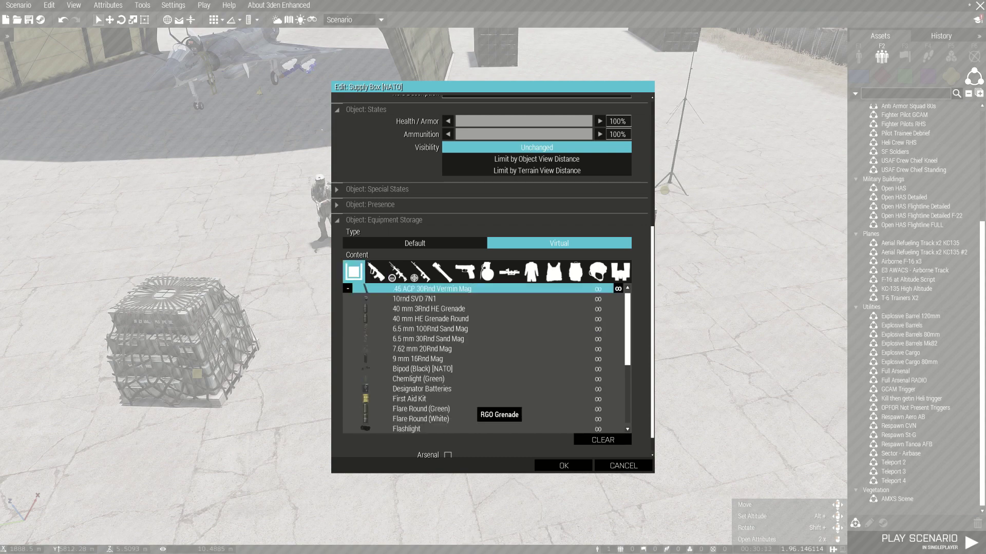
scroll(483, 359, "down", 5)
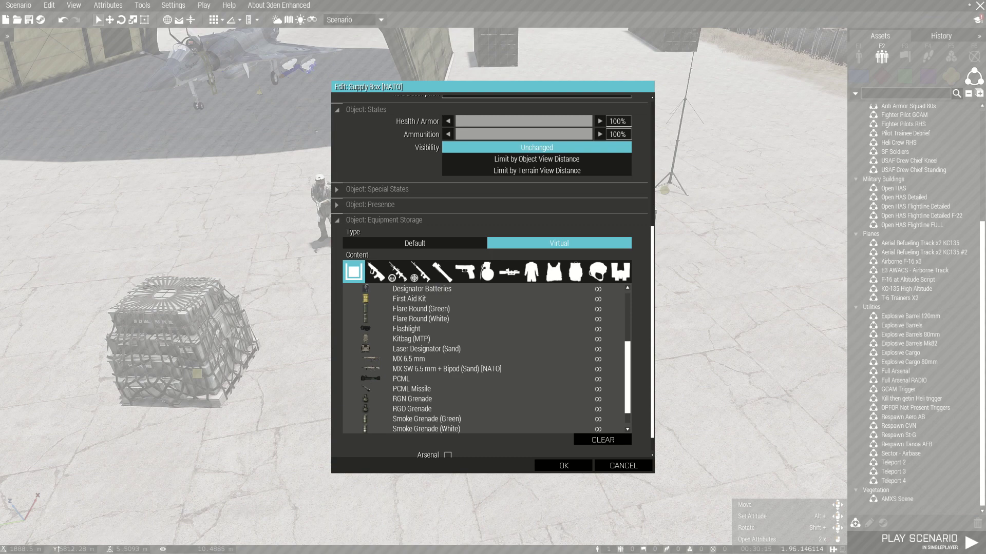
Add unlimited 30rnd SCAR Mk318 Mod 0 and 30rnd STANAG (Puller) M855, M855A1, M856 (Tracer), M856A1 (Tracer) and Mk262 Mod 1 magazines to the supply box.
left_click(376, 272)
scroll(483, 360, "down", 10)
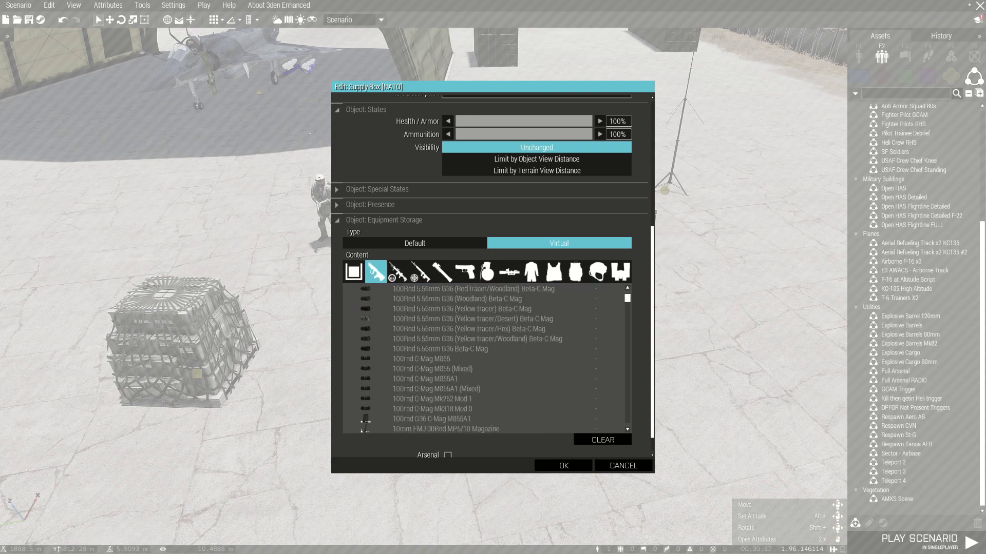
scroll(483, 359, "down", 10)
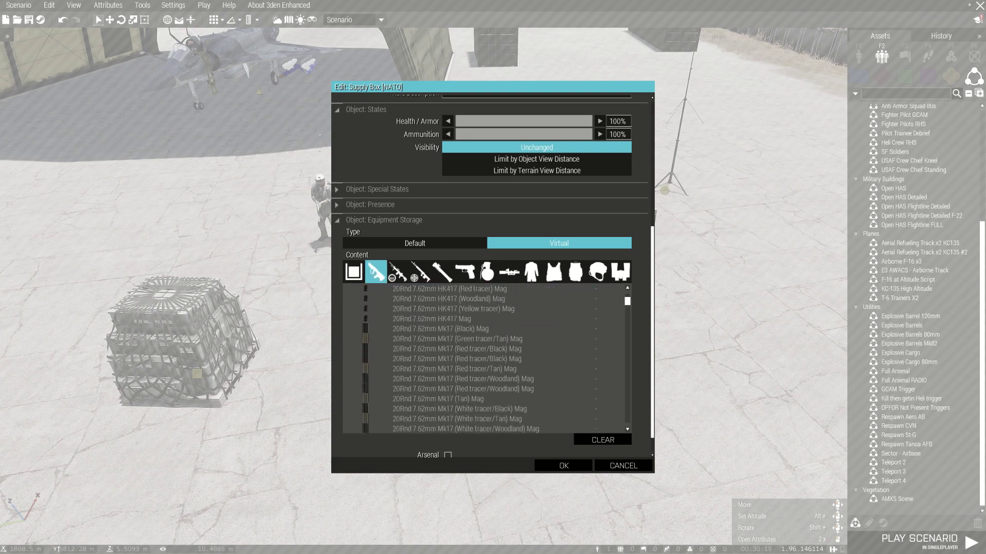
scroll(483, 359, "down", 10)
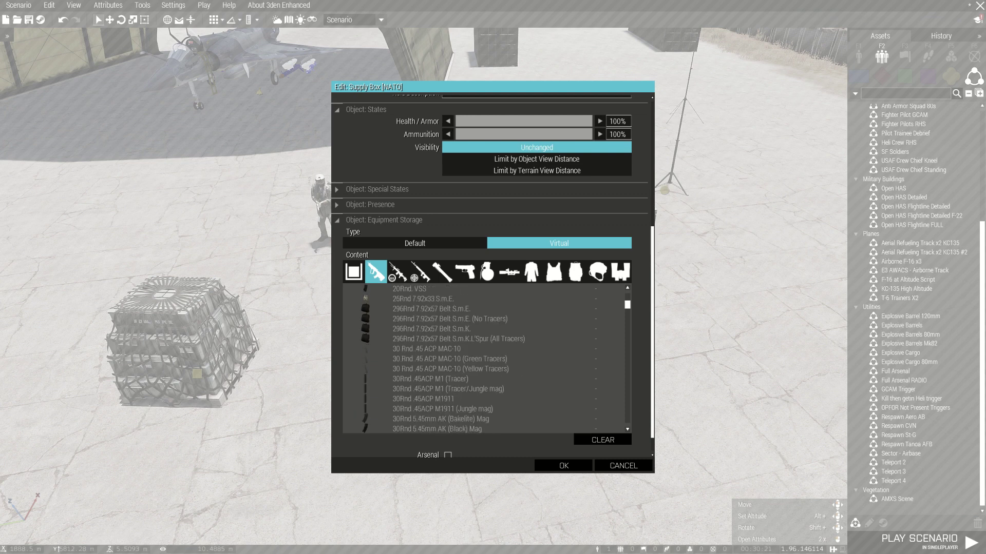
scroll(483, 360, "down", 10)
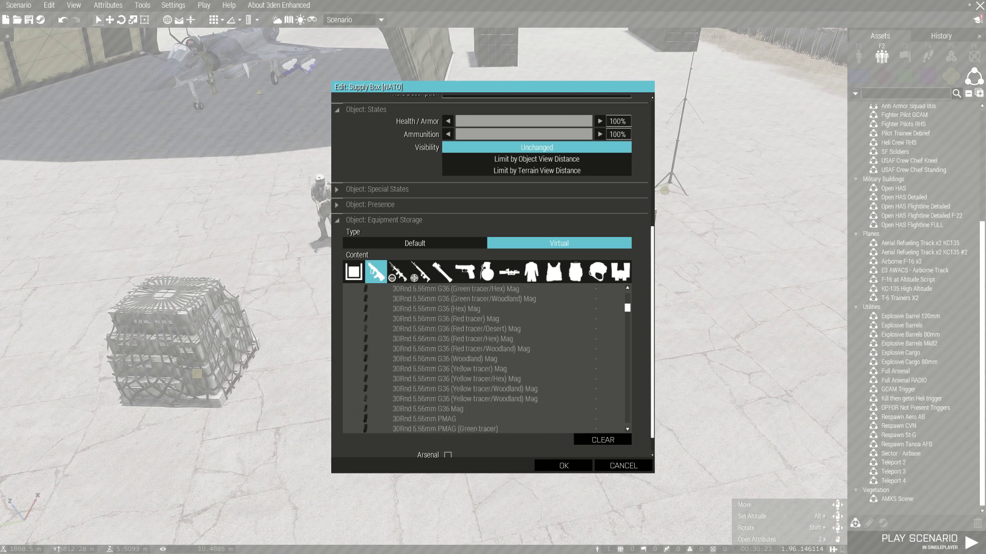
scroll(483, 359, "down", 10)
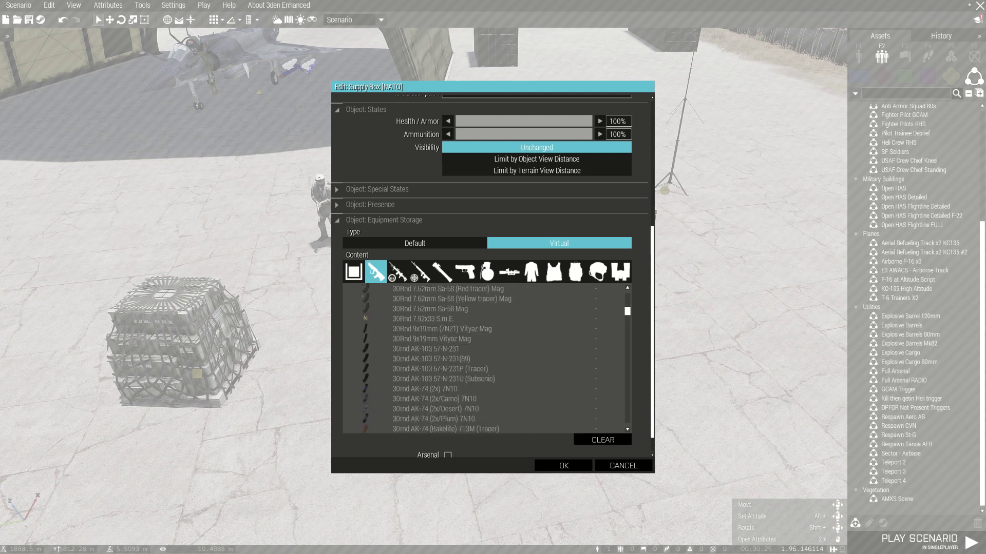
scroll(483, 360, "down", 10)
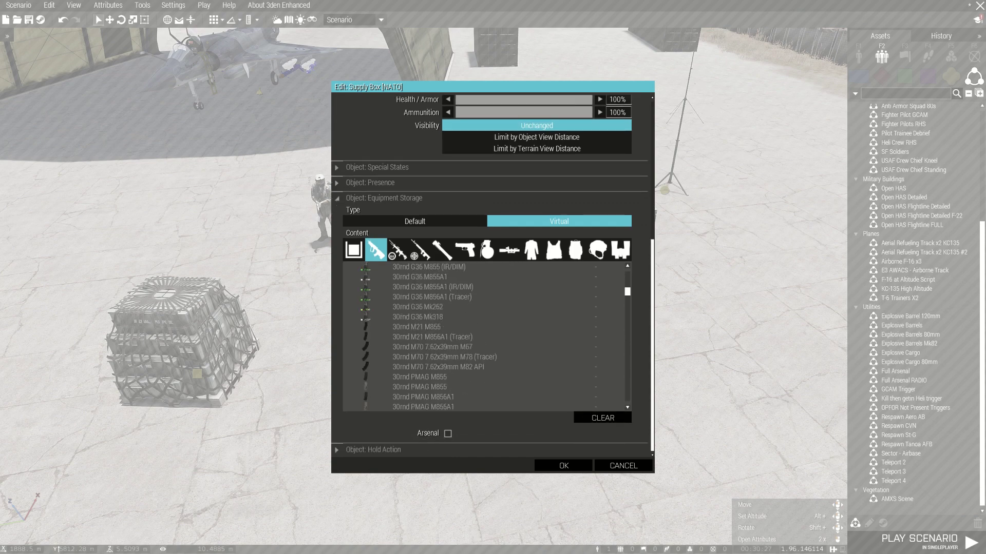
left_click(618, 297)
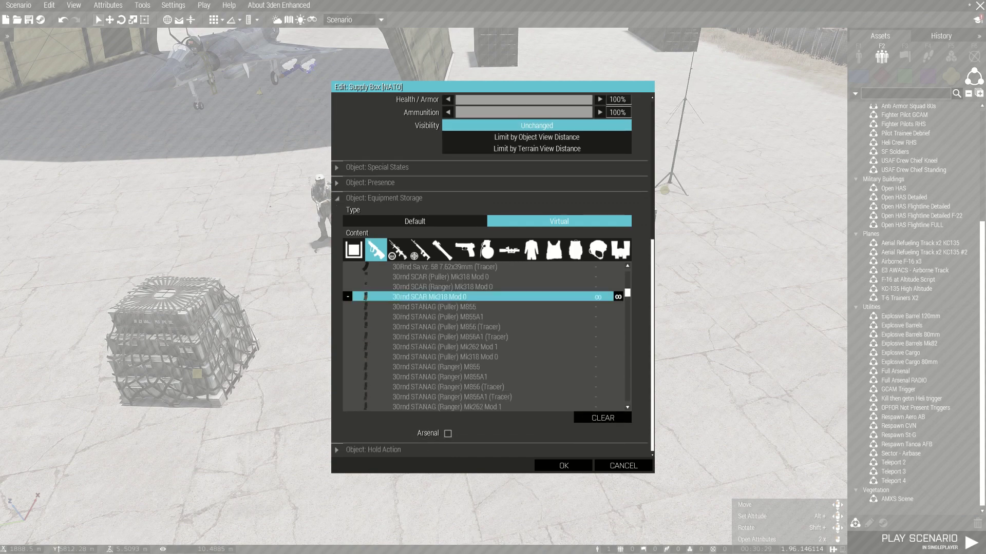
left_click(618, 307)
left_click(618, 317)
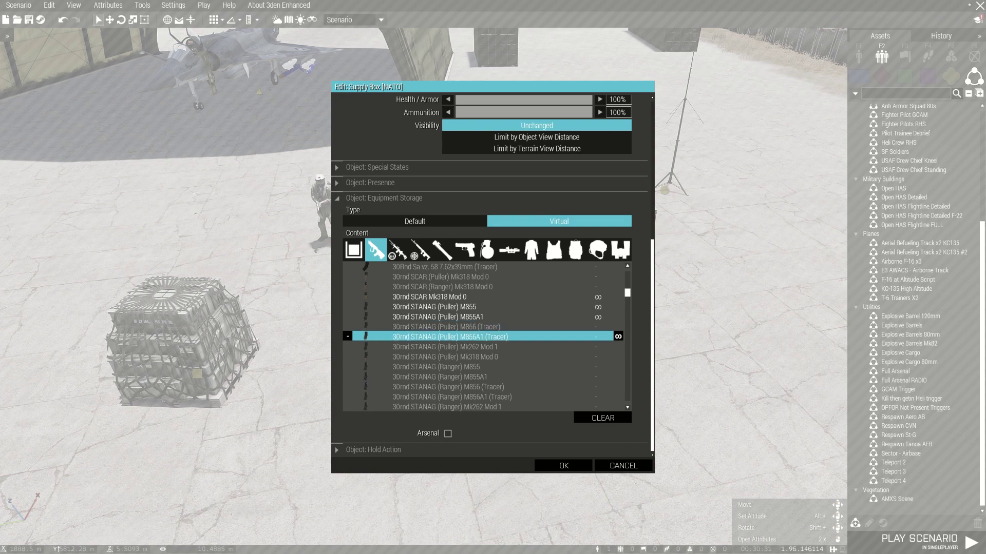
left_click(619, 326)
left_click(618, 336)
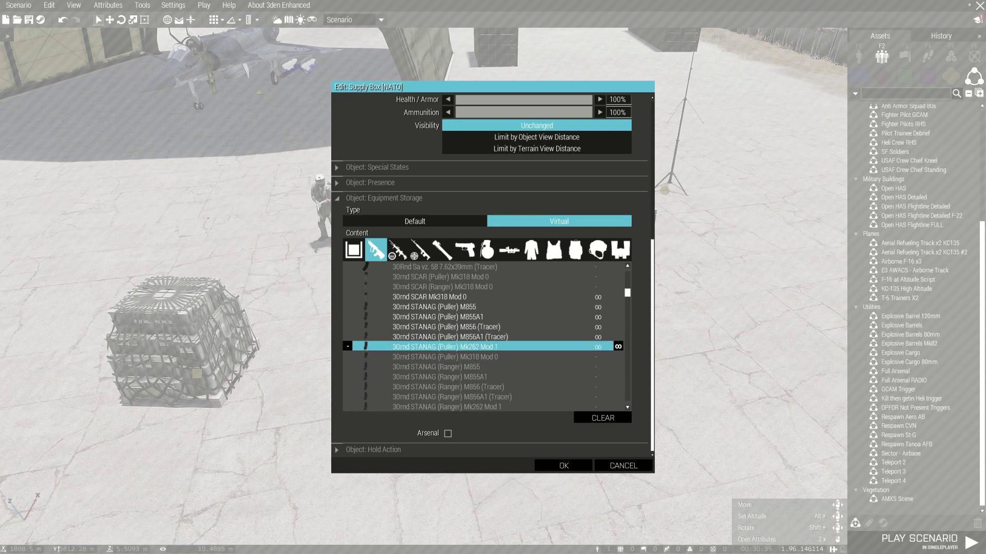
Look through the uniform and headgear categories offered for the supply box.
left_click(398, 250)
left_click(531, 250)
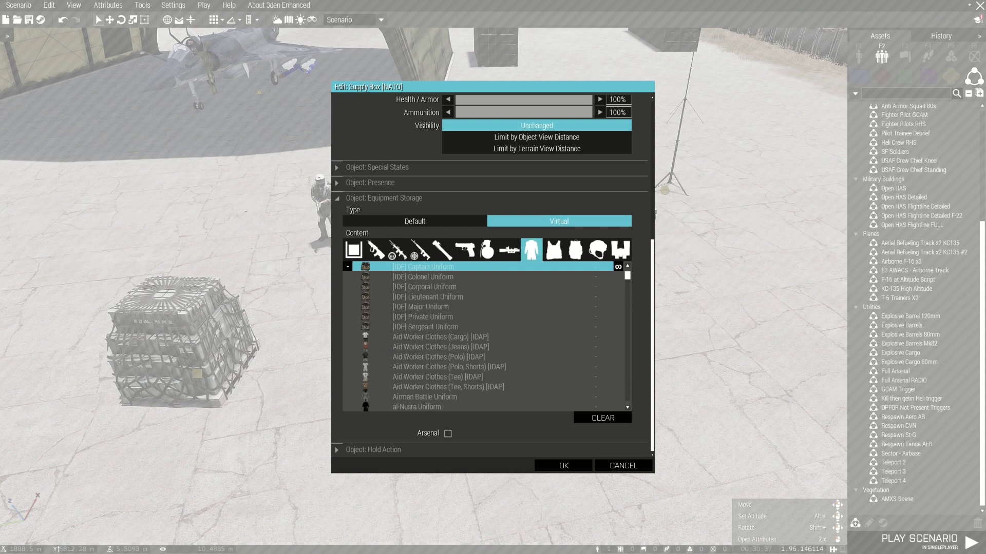
left_click(598, 250)
left_click(411, 286)
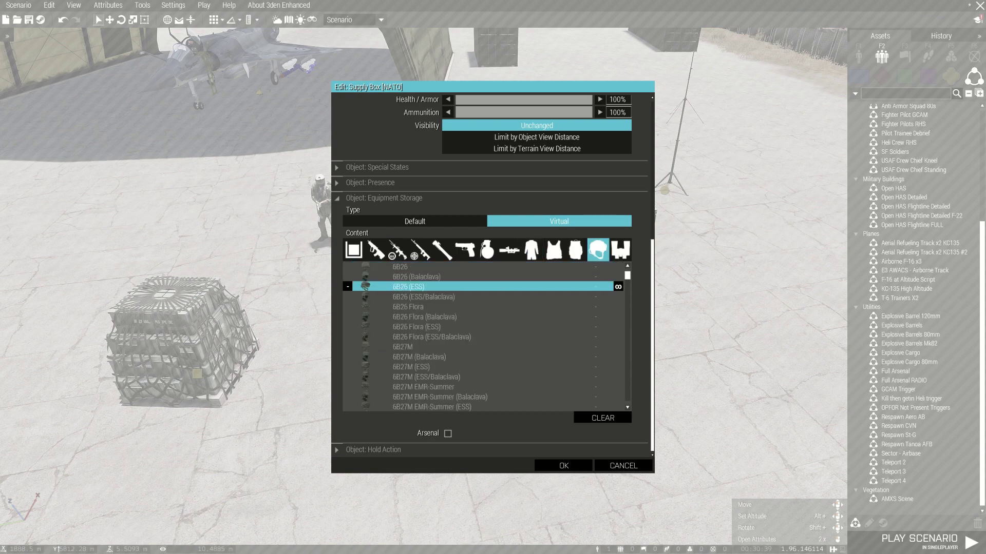
Add unlimited ADR-97 5.7 mm (Khaki) and ADR-97 TR 5.7 mm (Black) from the rifle category to the supply box.
left_click(376, 250)
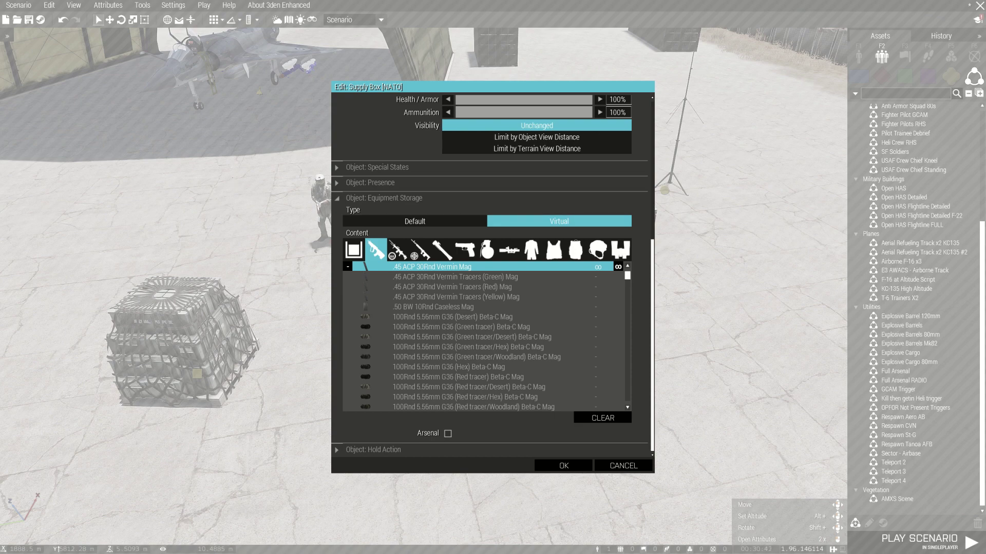
scroll(483, 336, "down", 5)
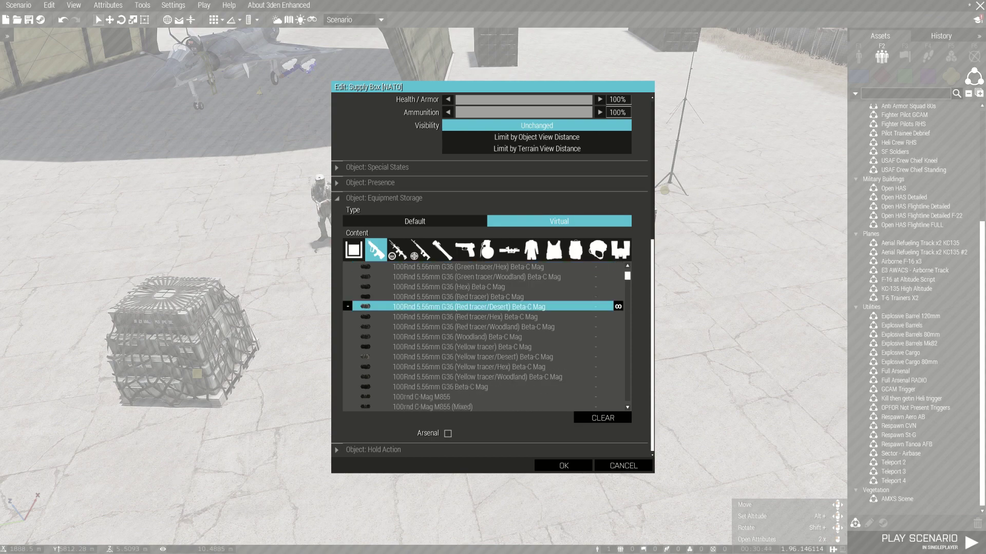
left_click(483, 326)
left_click_drag(626, 277, 627, 310)
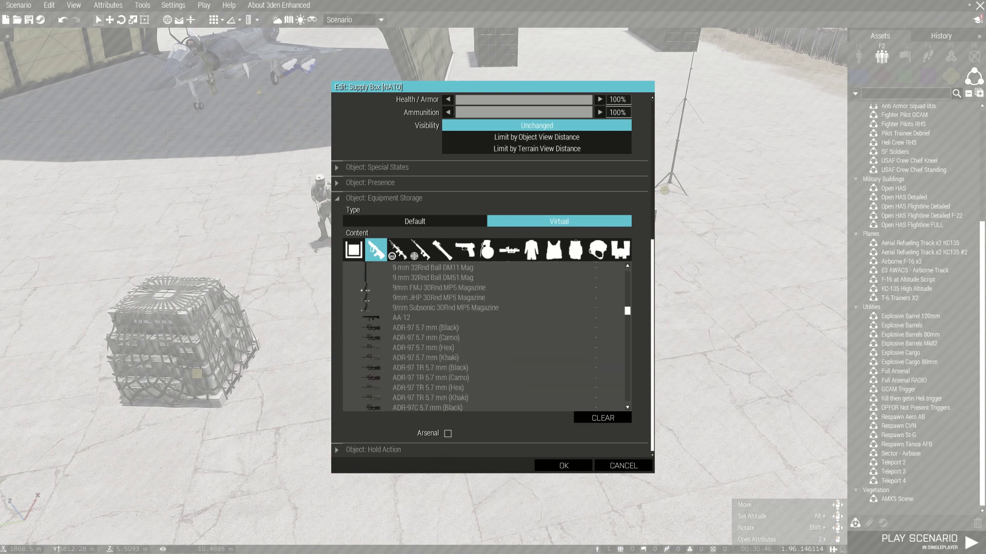
left_click(480, 327)
scroll(480, 331, "down", 1)
left_click(452, 338)
left_click(618, 338)
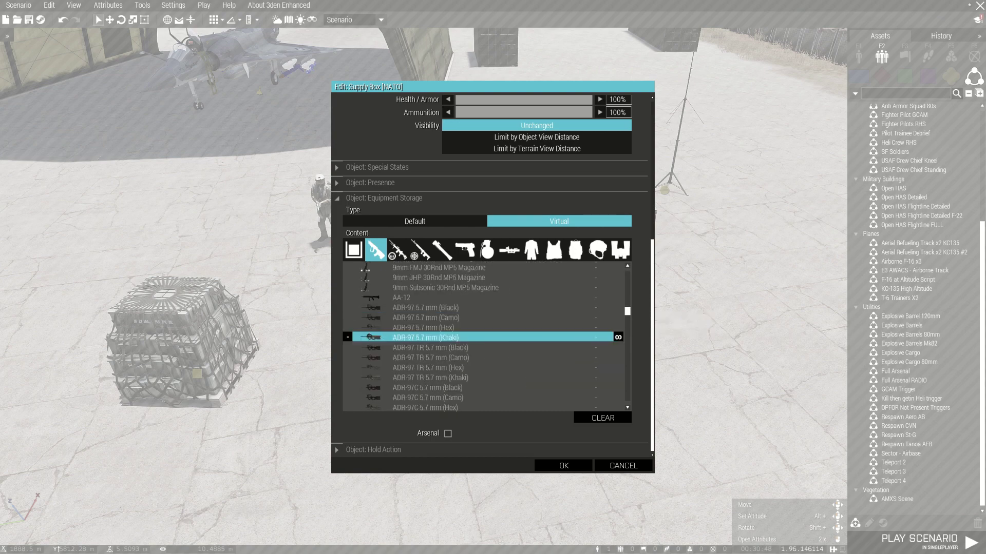
left_click(436, 348)
left_click(618, 347)
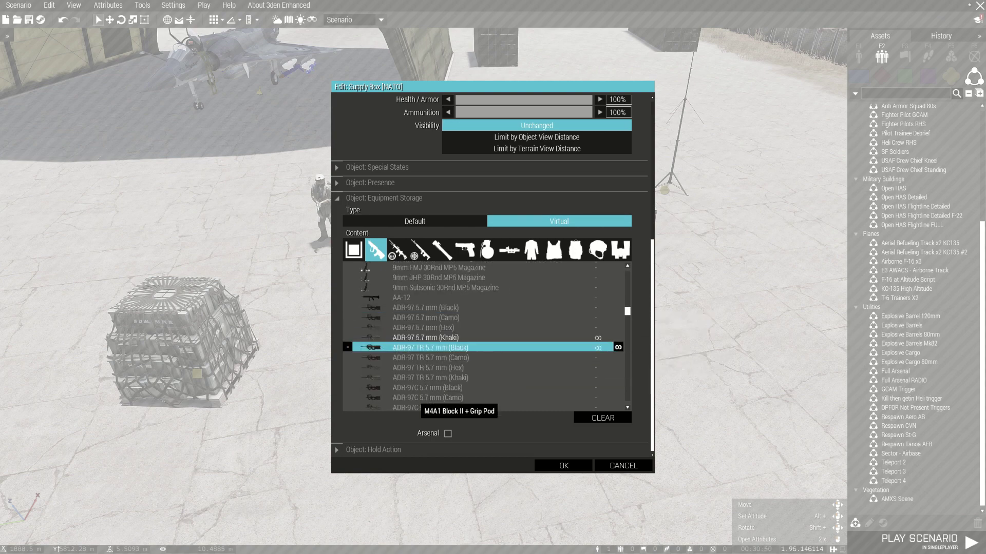
Add unlimited ADR-97 5.7 mm (Camo), ADR-97 5.7 mm (Hex) and ADR-97 TR 5.7 mm (Camo) to the supply box.
left_click(616, 368)
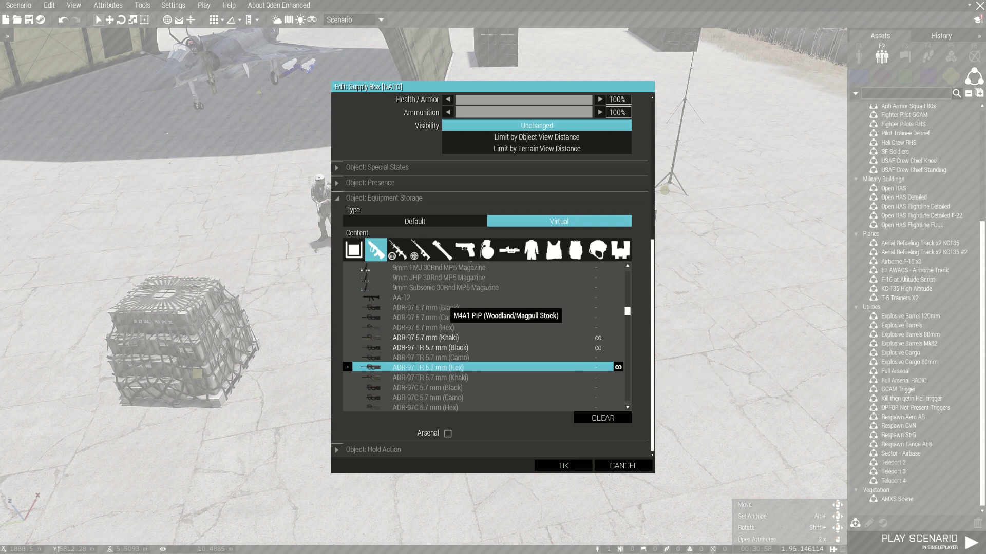
left_click(481, 338)
left_click(482, 357)
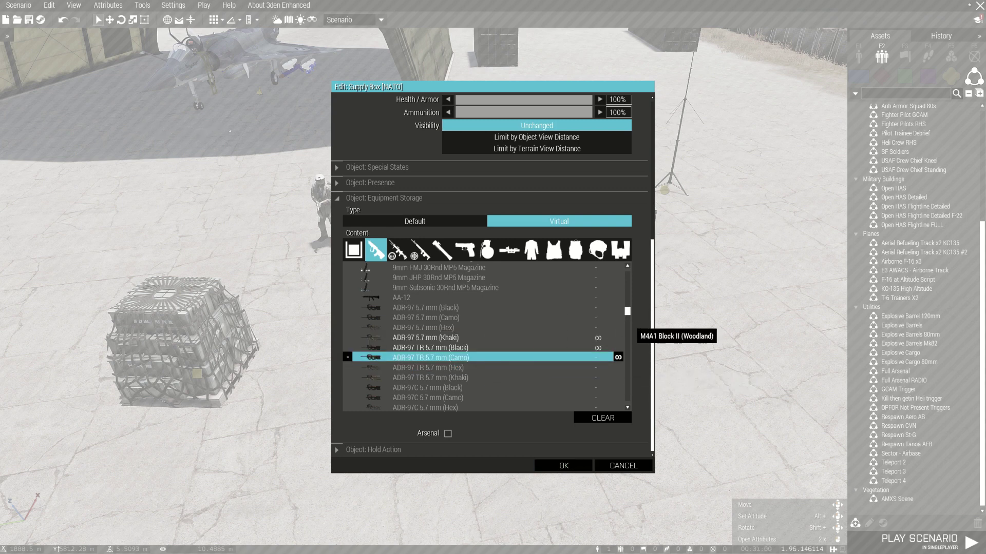
left_click(606, 318)
left_click(619, 318)
left_click(611, 327)
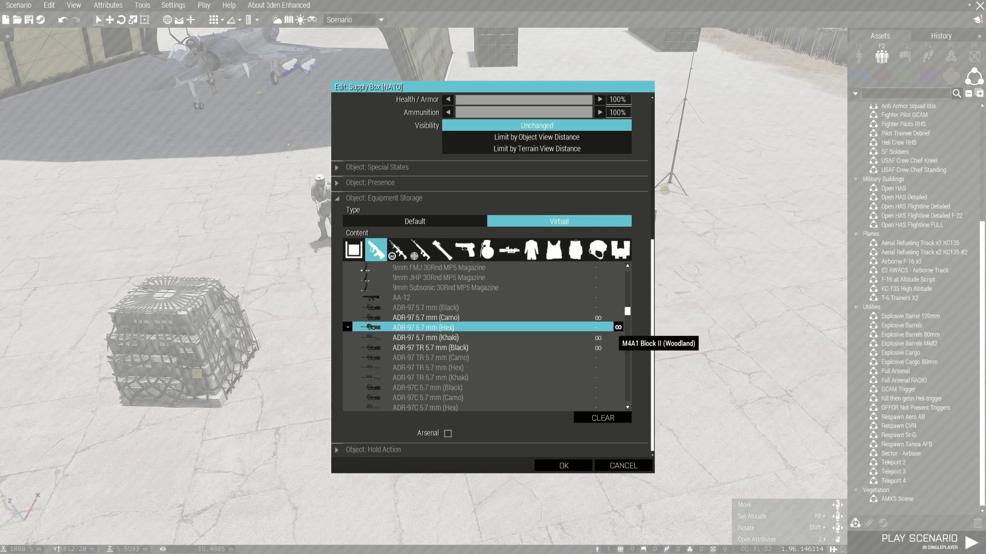
left_click(619, 328)
left_click(606, 358)
left_click(618, 358)
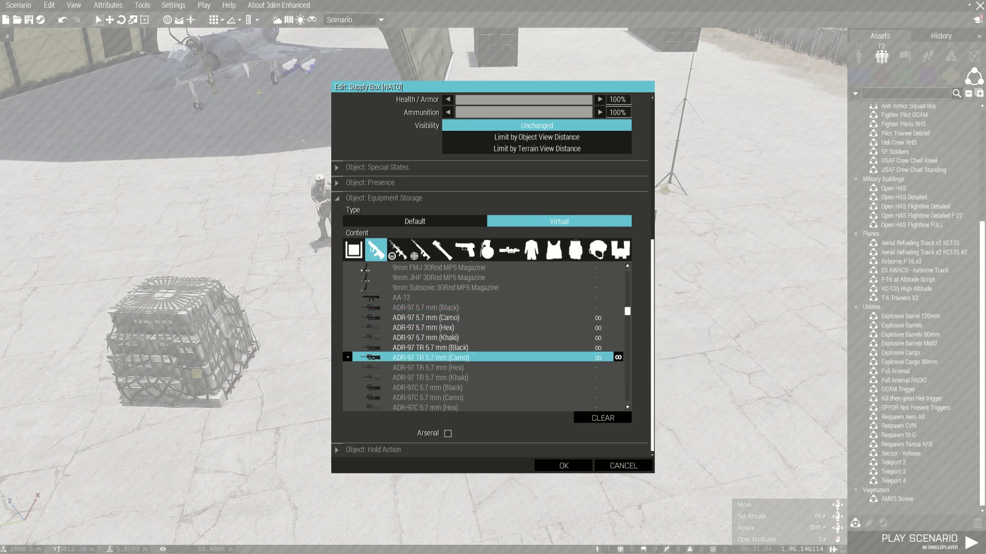
Switch the supply box's equipment storage type to Default and discard the attribute changes.
left_click(415, 221)
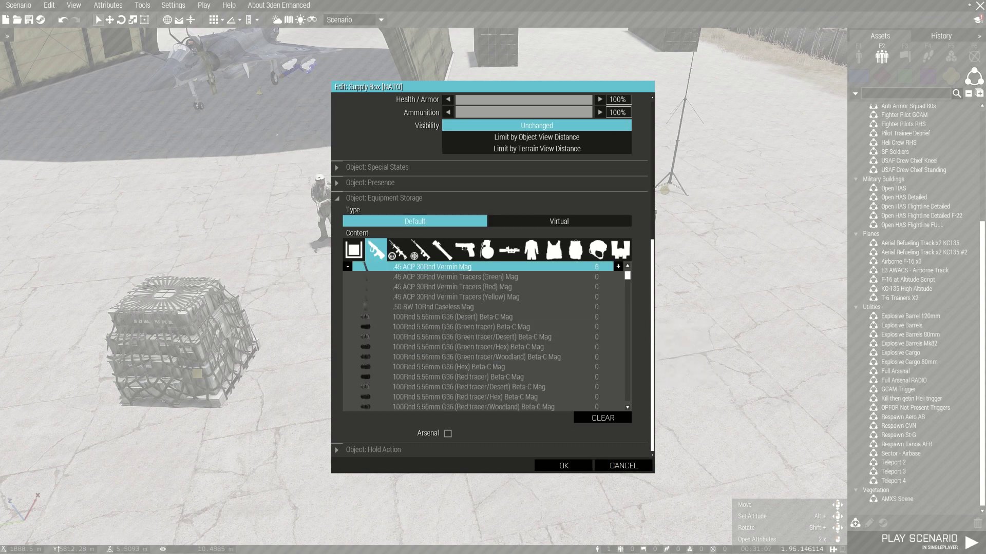
scroll(493, 308, "up", 2)
left_click(623, 466)
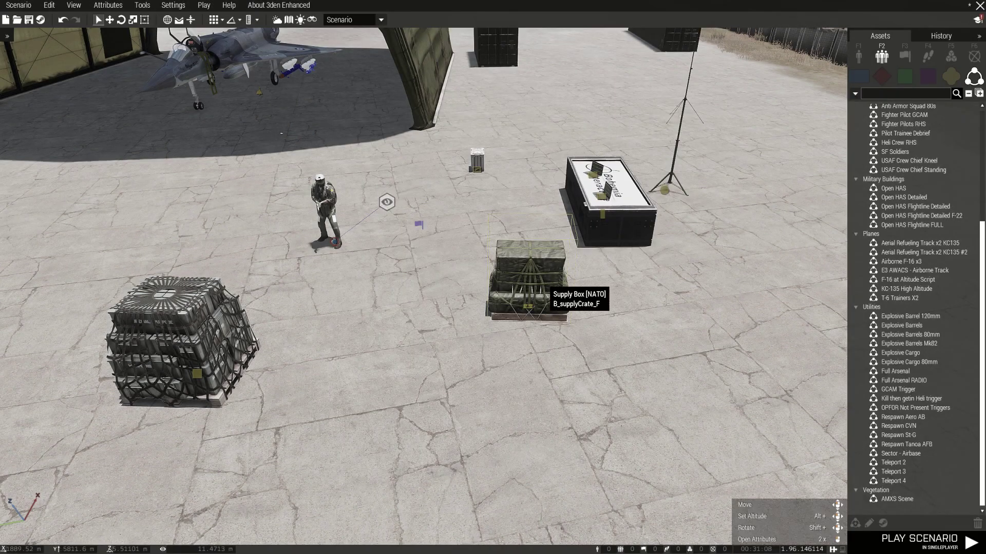
Open the NATO supply box's attributes and enter ["AmmoboxInit",[this,true]] call BIS_fnc_arsenal; as its Init code.
left_click(528, 306)
double_click(537, 311)
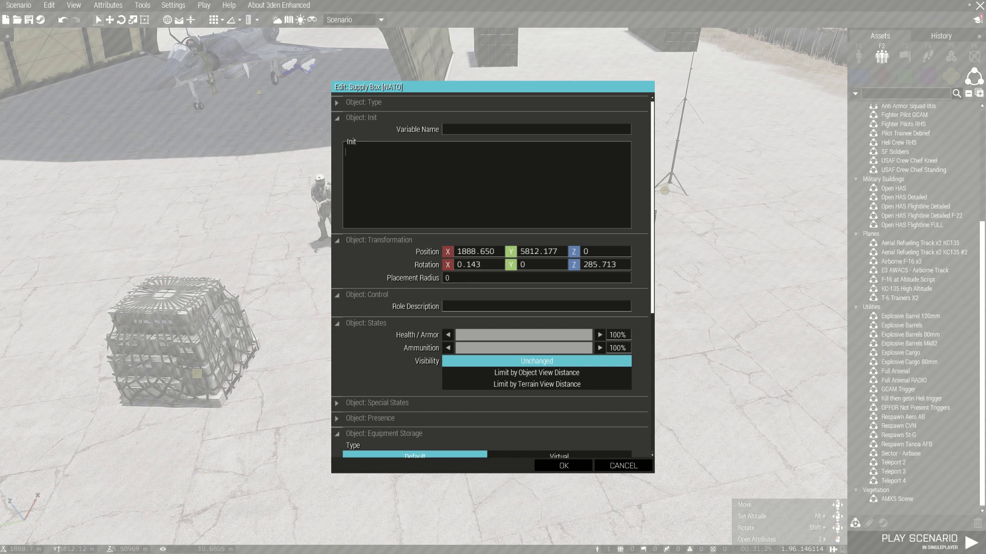
type("[\"AmmoboxInit\",[this,true]] call BIS_fnc_arsenal;")
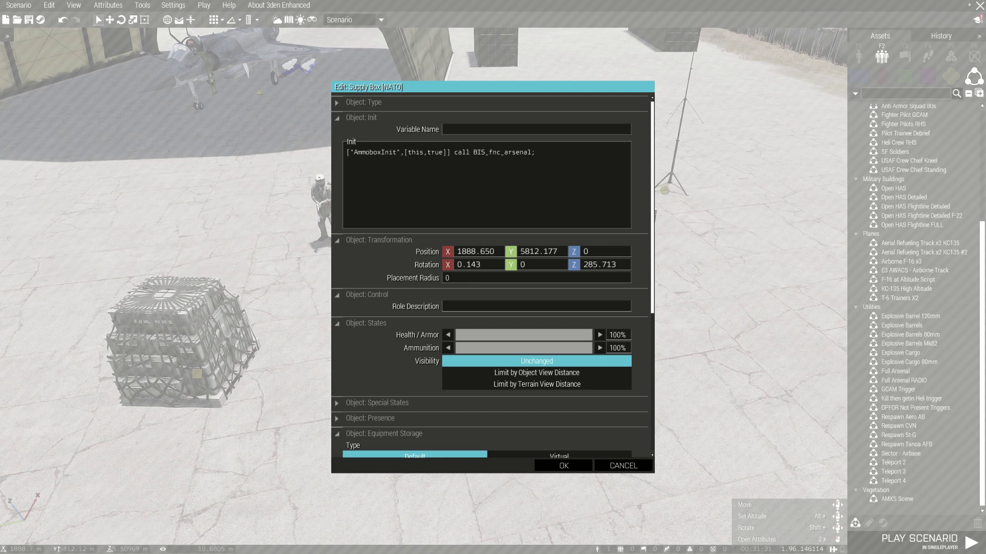
Copy the arsenal call from the Init code and apply the supply box's attributes.
left_click_drag(534, 152, 345, 152)
left_click(347, 153)
key("shift+Right")
key("shift+Right")
key("shift+Right")
key("shift+Right")
key("shift+Right")
key("shift+Right")
key("shift+Right")
key("shift+Right")
key("shift+Right")
key("shift+Right")
key("shift+Right")
key("shift+Right")
key("shift+Right")
key("shift+Right")
key("shift+Right")
key("shift+Right")
key("shift+Right")
key("shift+Right")
key("shift+Right")
key("shift+Right")
key("ctrl+c")
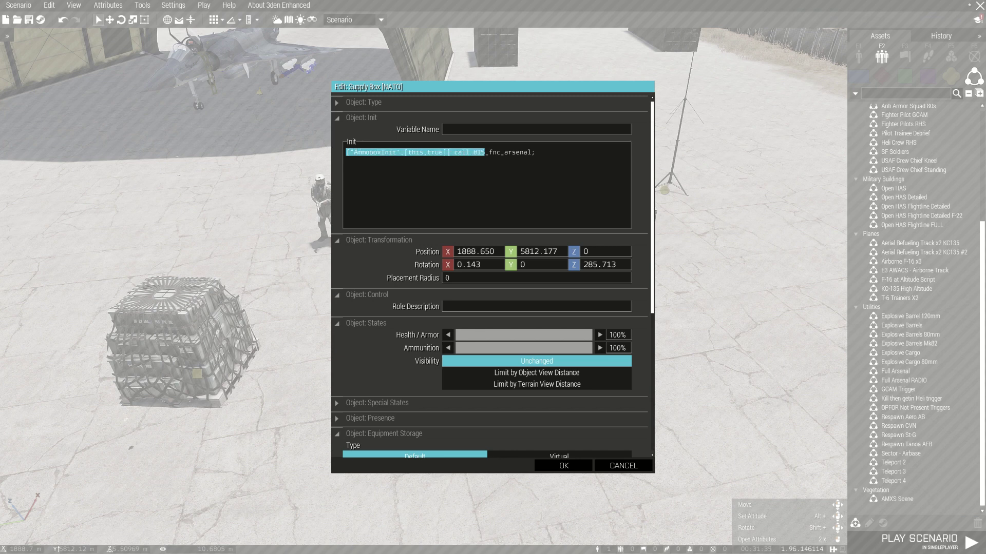
key("Right")
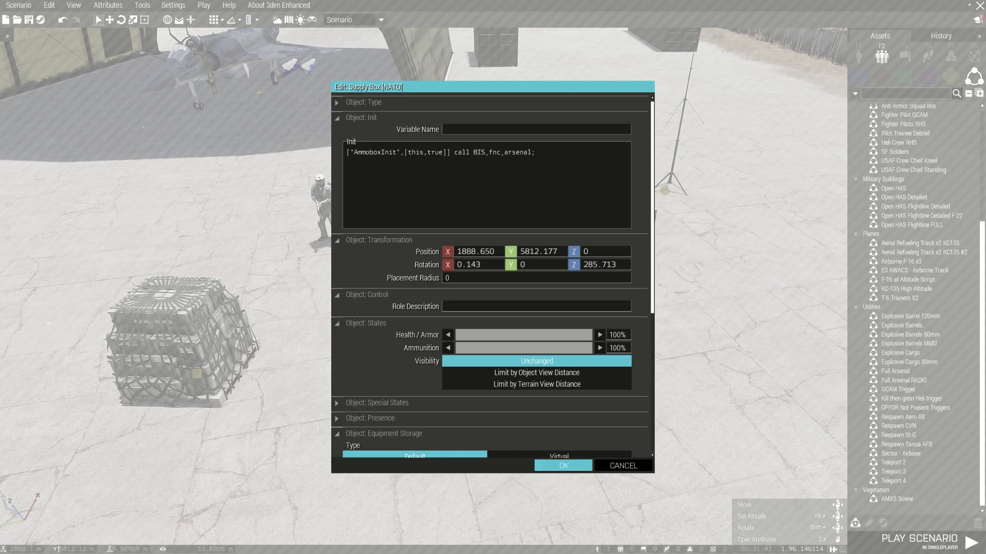
left_click(563, 465)
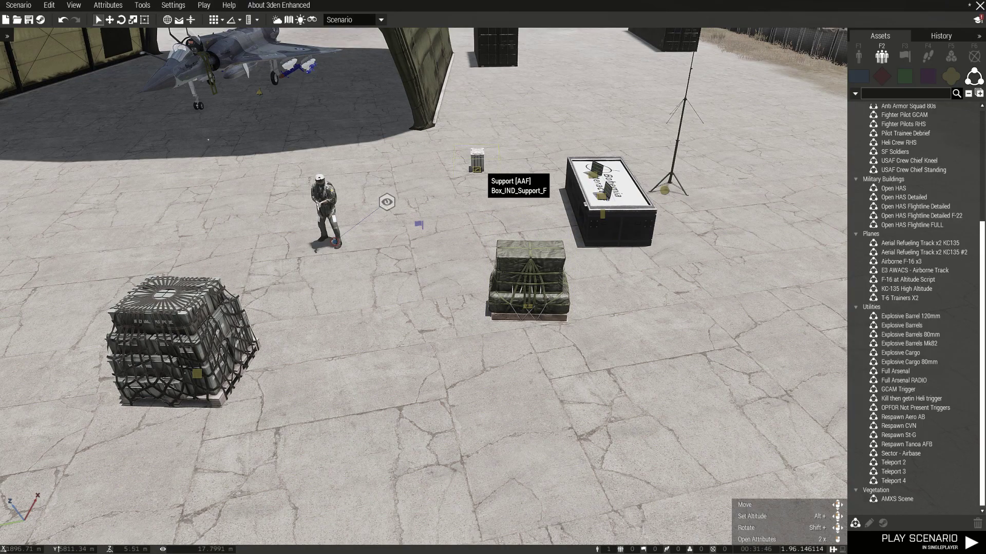
Paste the arsenal call into the Init code of the Support [AAF] box and apply it.
double_click(477, 163)
key("ctrl+v")
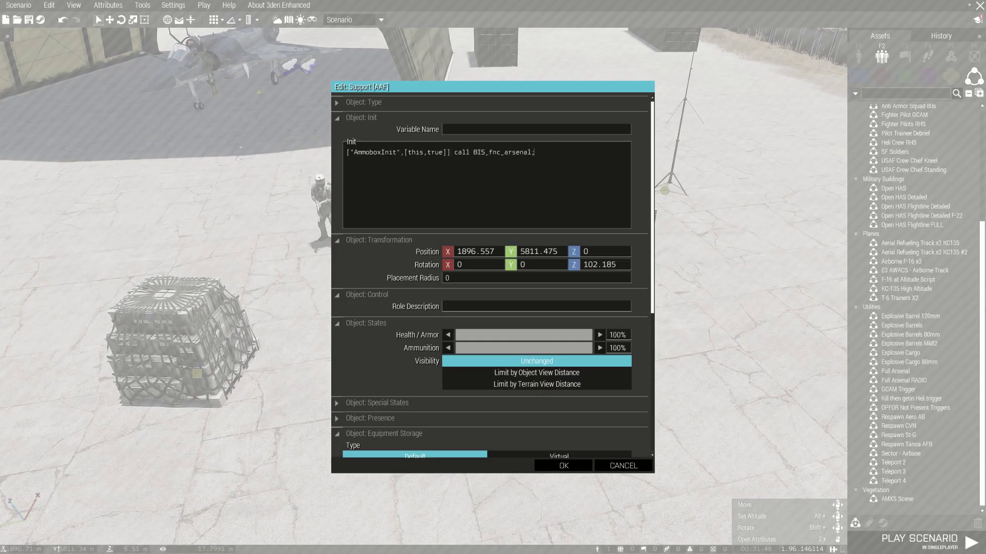
left_click(563, 465)
Paste the arsenal call into the Init code of the Air Training Management System Laptop and apply it.
double_click(604, 191)
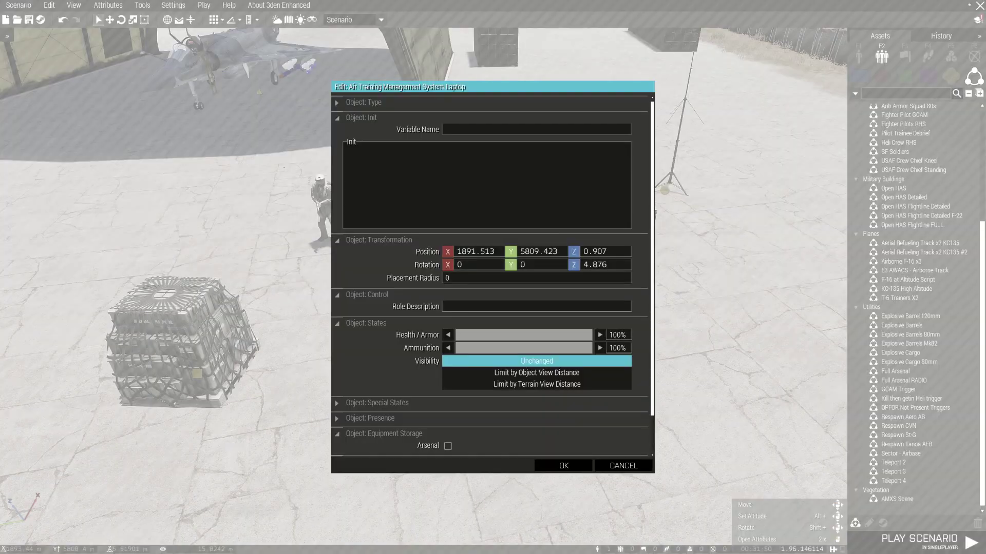
key("ctrl+v")
left_click(564, 466)
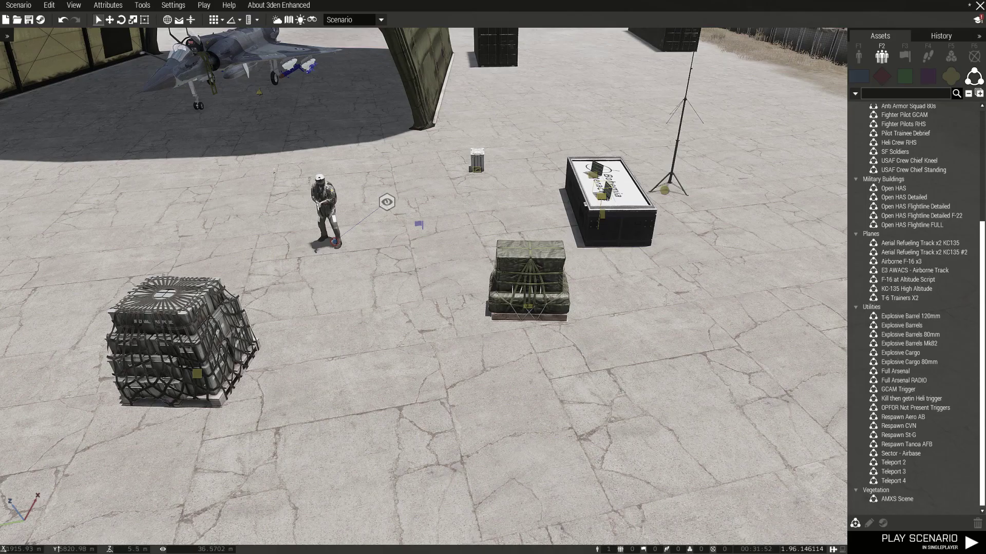
Paste the arsenal call into the Init code of the HAF Mirage 2000EG and apply it.
double_click(261, 93)
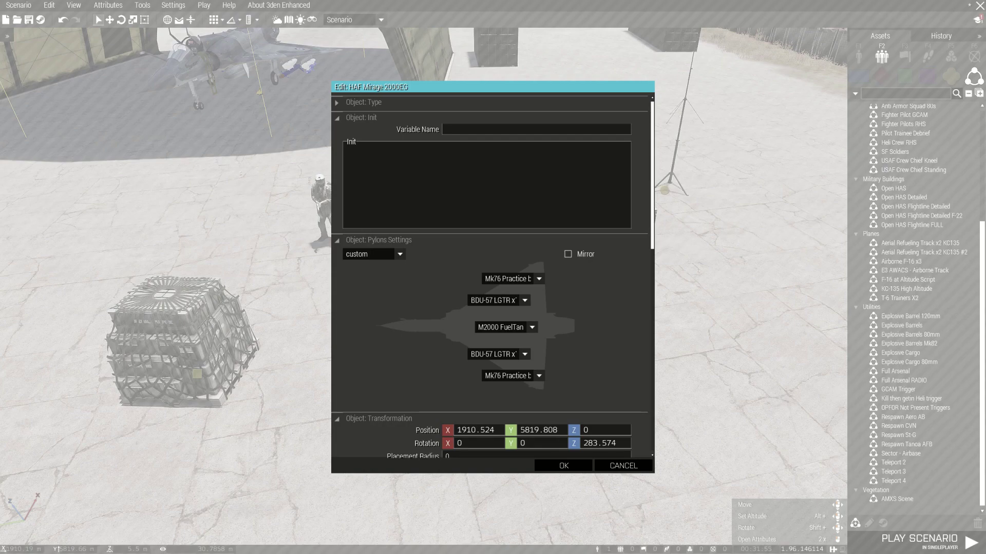
key("ctrl+v")
left_click(564, 466)
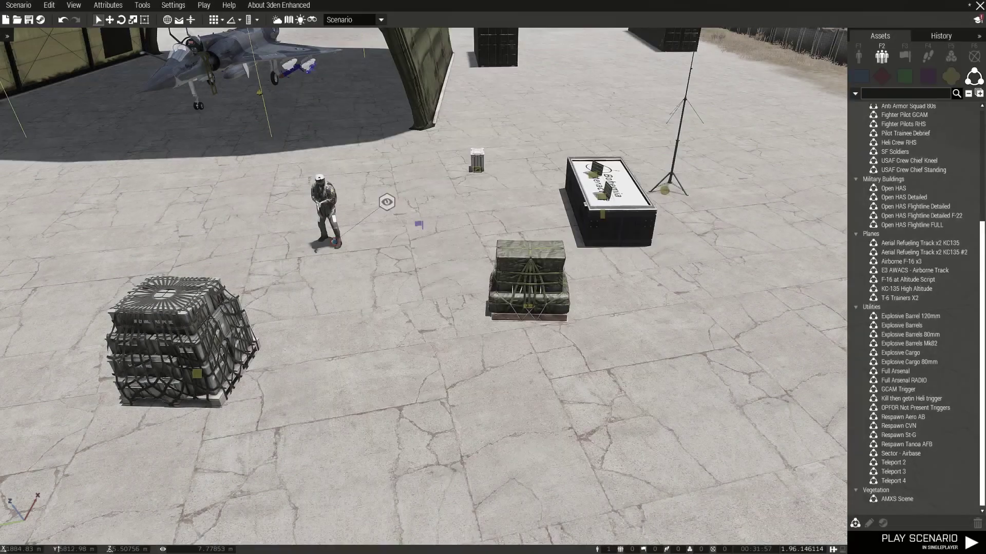
Play the scenario in singleplayer to test the arsenal objects.
left_click(919, 540)
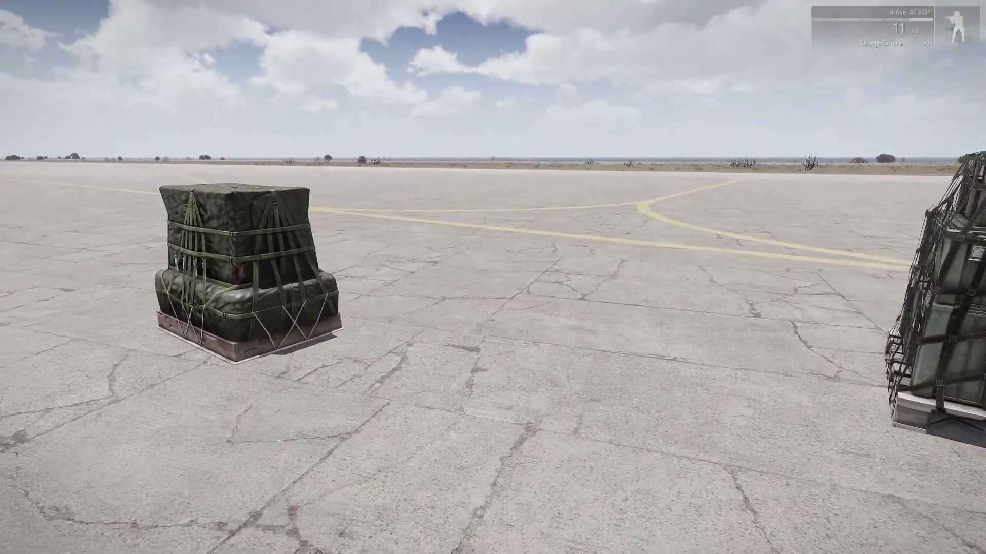
Walk up to the strapped supply box, open its arsenal and look through the equipment categories from rifles to radios.
key("w")
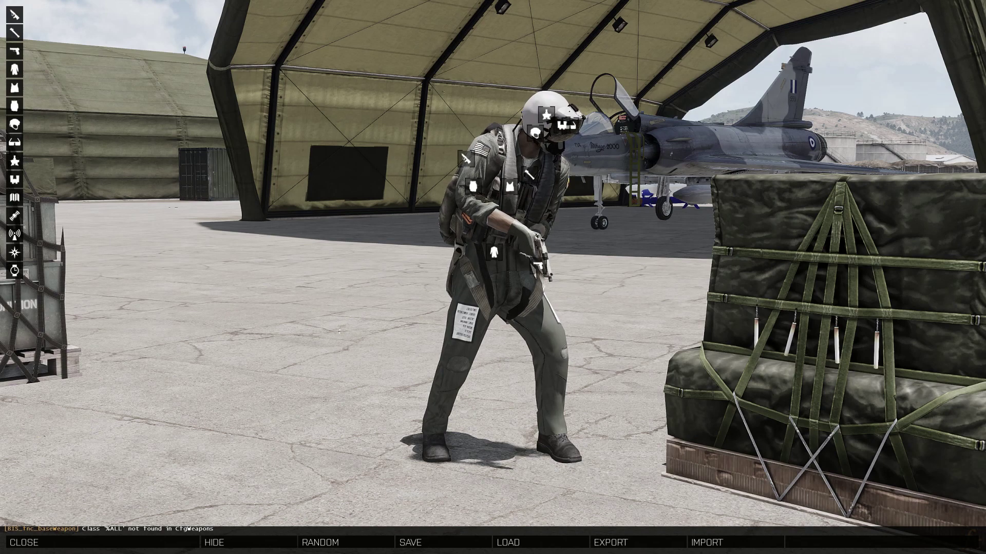
left_click(14, 14)
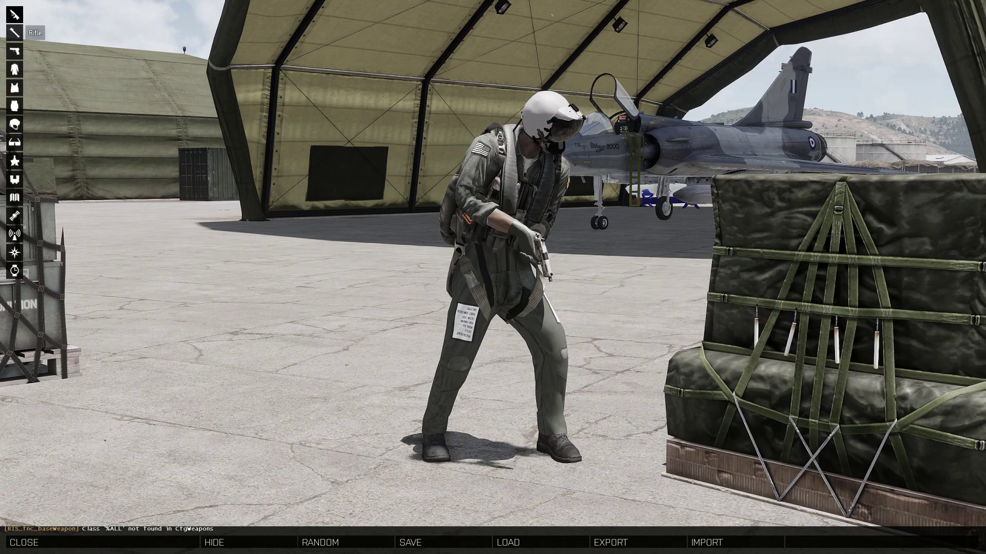
left_click(14, 32)
left_click(14, 51)
left_click(15, 69)
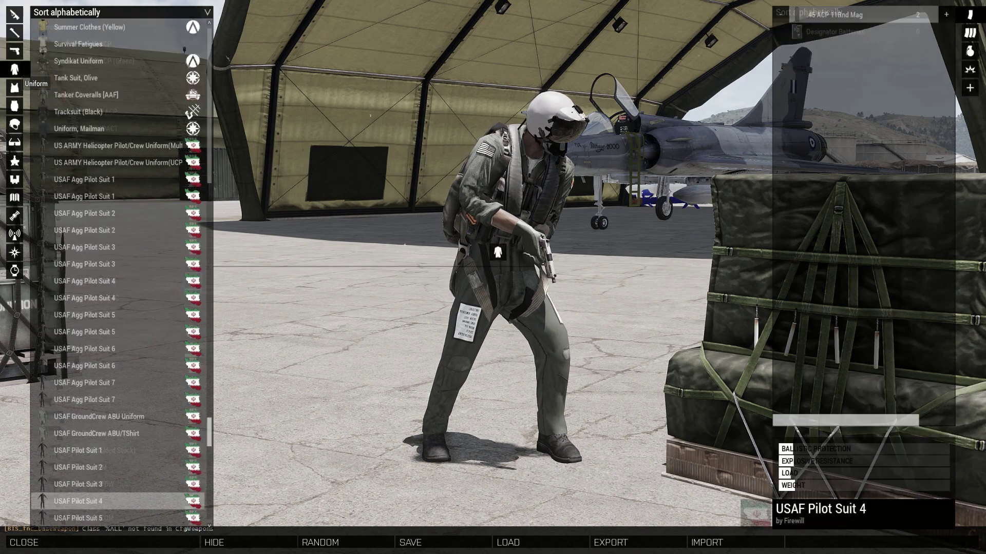
left_click(14, 87)
left_click(14, 105)
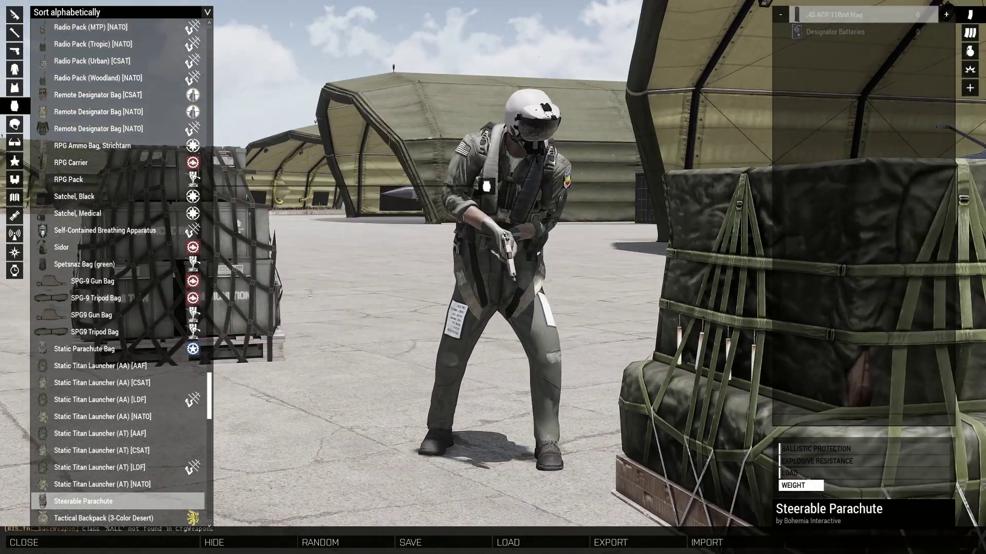
left_click(15, 124)
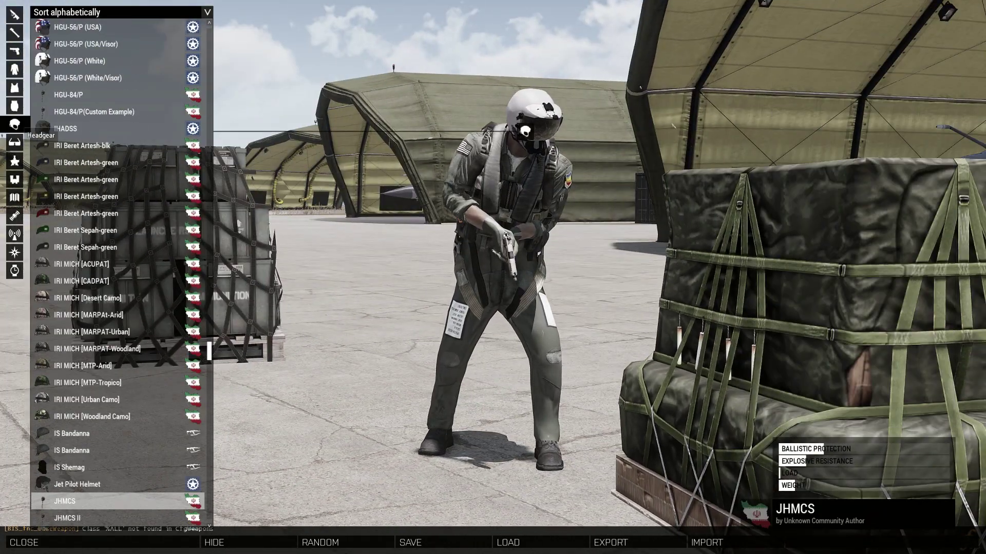
left_click(14, 143)
left_click(14, 161)
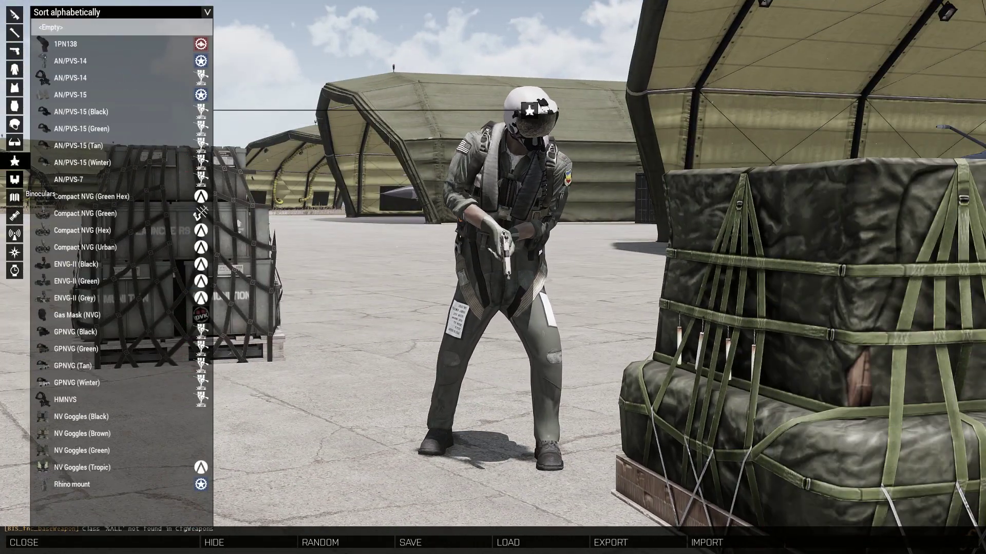
left_click(14, 179)
left_click(14, 234)
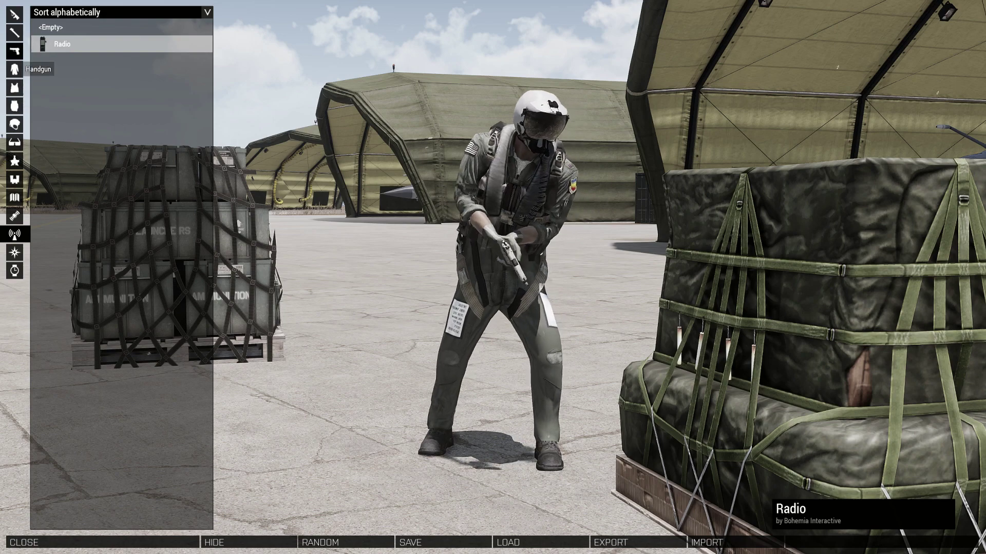
Browse the arsenal's handguns and sort them by mod.
left_click(14, 51)
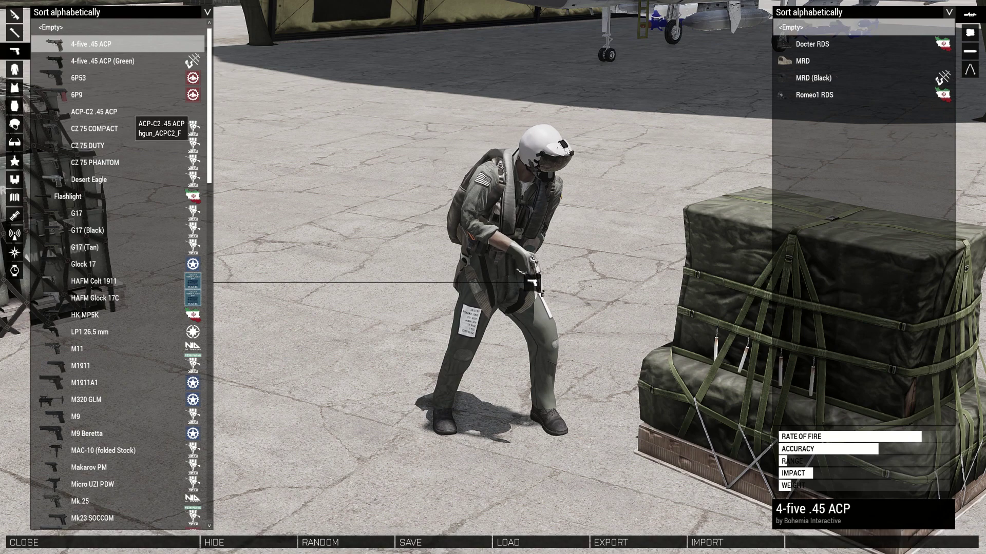
scroll(117, 208, "down", 3)
scroll(118, 214, "up", 3)
left_click(123, 13)
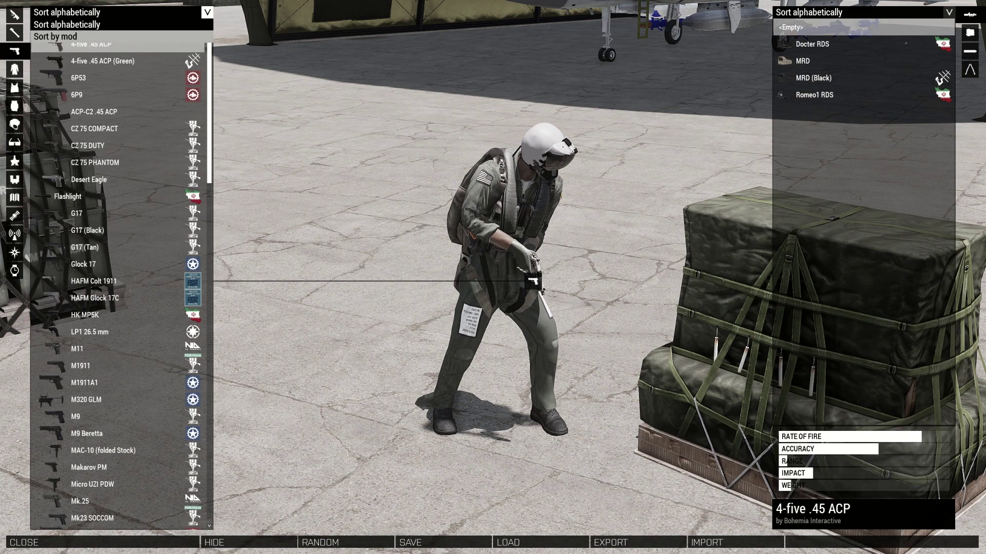
left_click(56, 36)
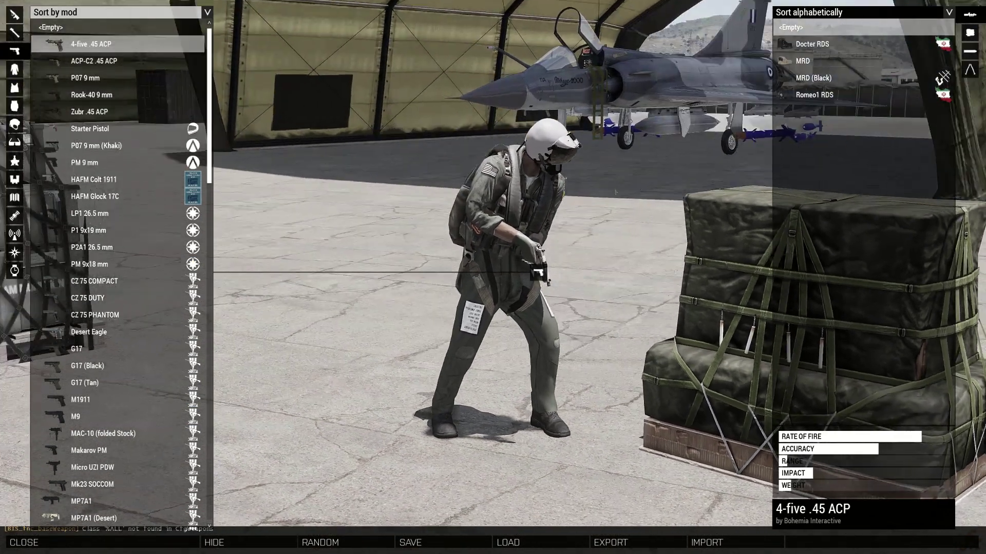
Try out the Taurus Tracker Model 455 (Gold) and equip the PB 6P9 as the handgun instead.
scroll(164, 396, "down", 6)
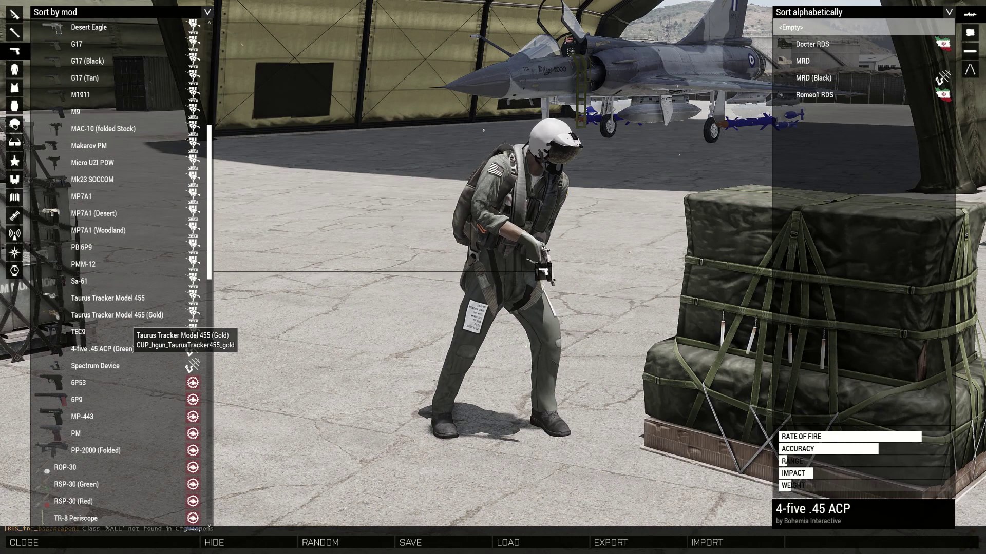
left_click(128, 315)
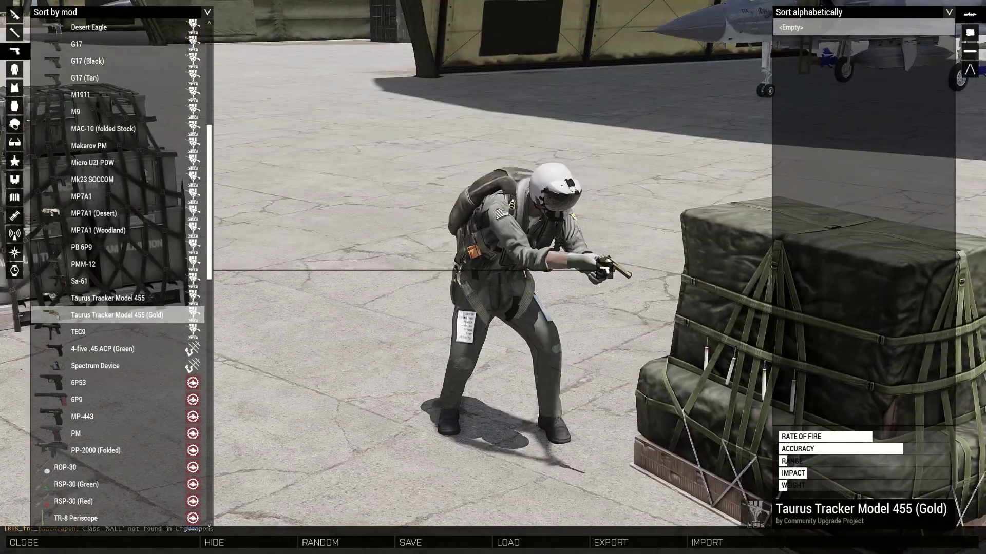
left_click(123, 247)
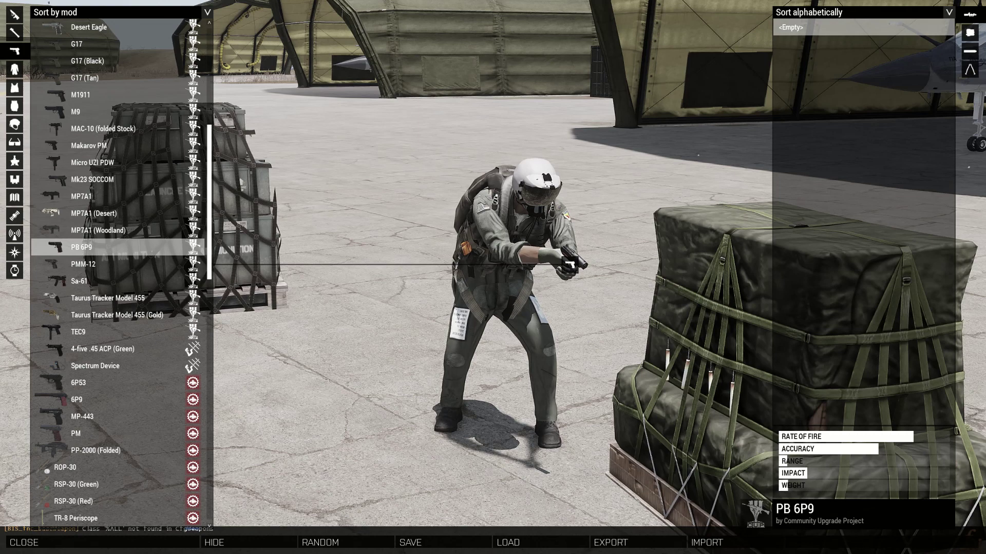
Equip the soldier with the Remote Designator Bag [NATO] and the UAV Terminal [Civilians].
left_click(15, 105)
left_click(97, 112)
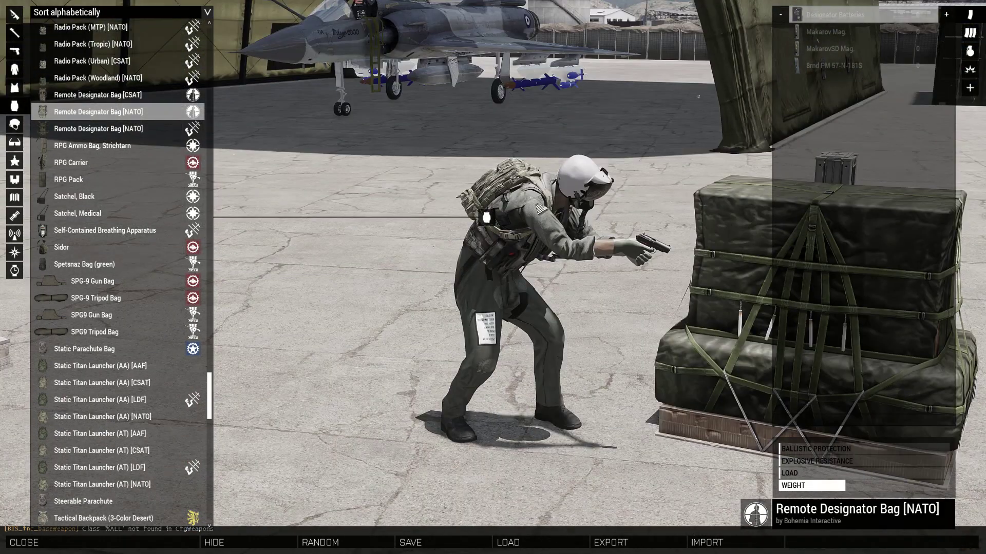
left_click(14, 215)
left_click(127, 95)
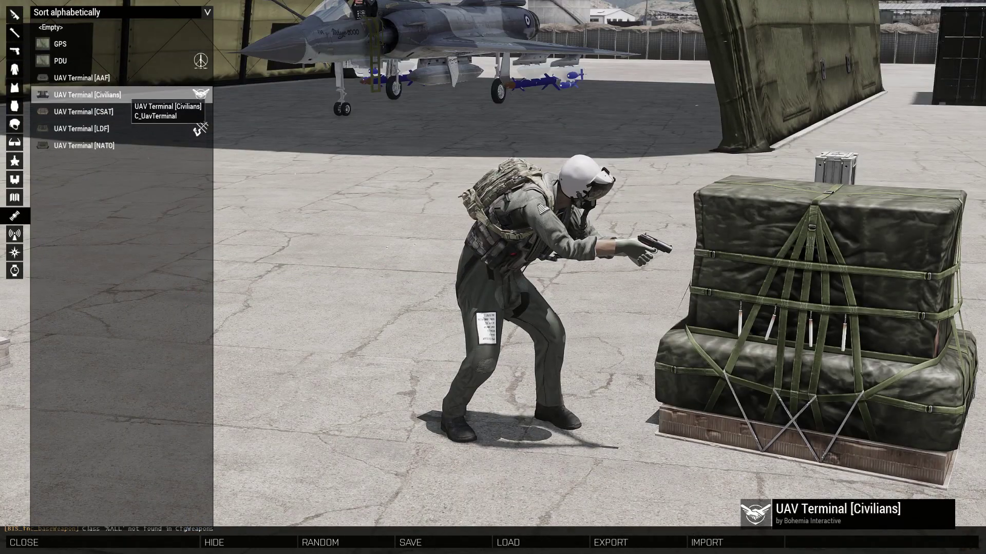
Equip the Balaclava facewear and the IHADSS helmet, inspect the soldier from other sides and leave the arsenal.
left_click(14, 142)
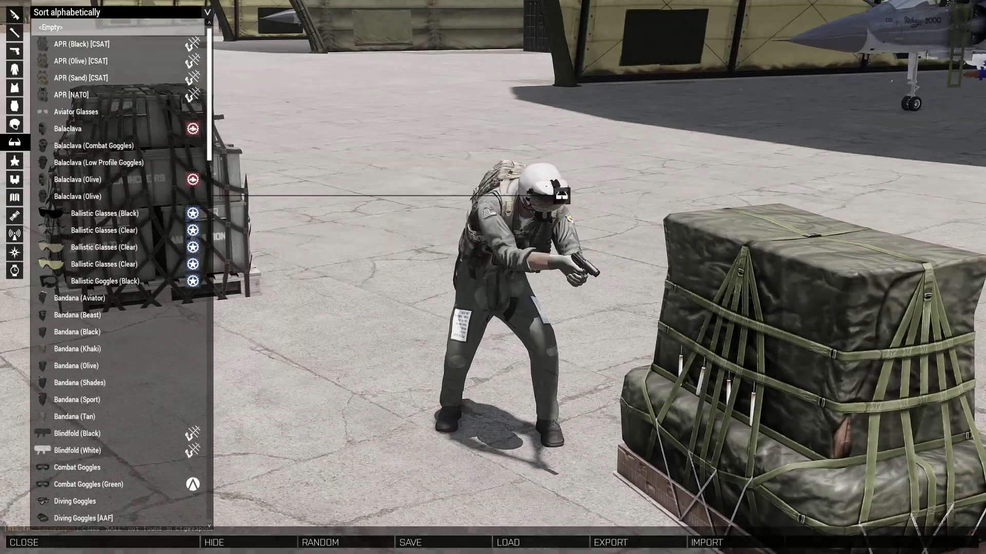
left_click(103, 114)
left_click(105, 131)
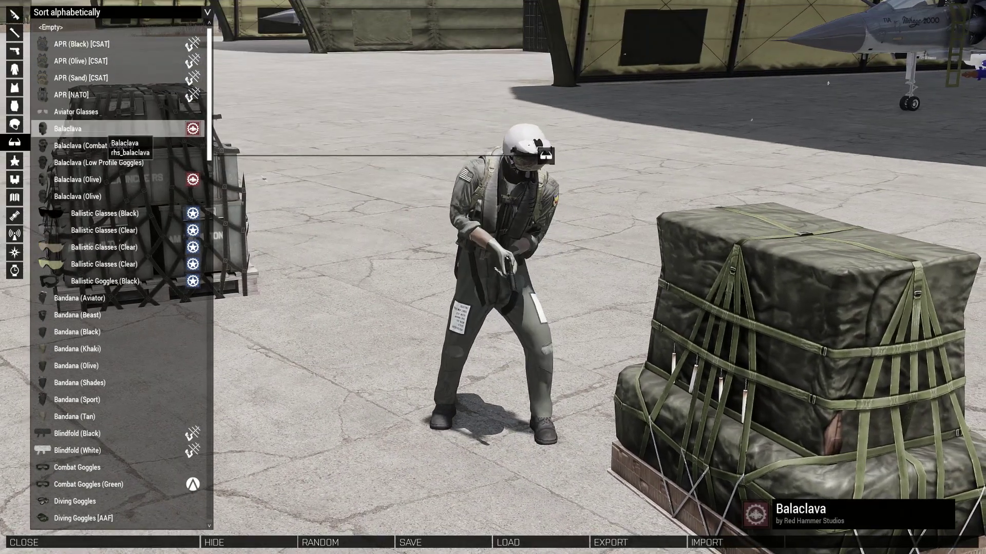
left_click(14, 123)
left_click(114, 128)
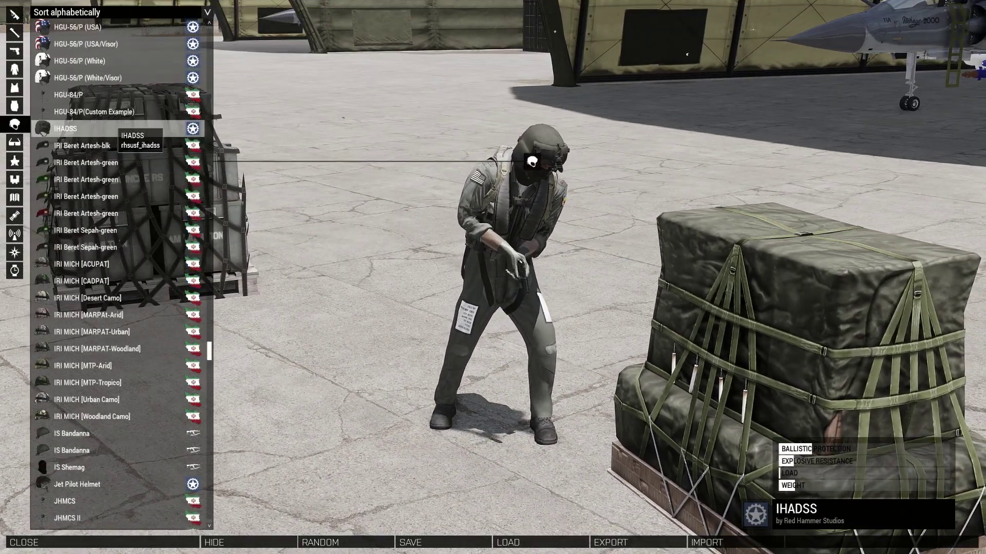
right_click_drag(513, 277, 190, 252)
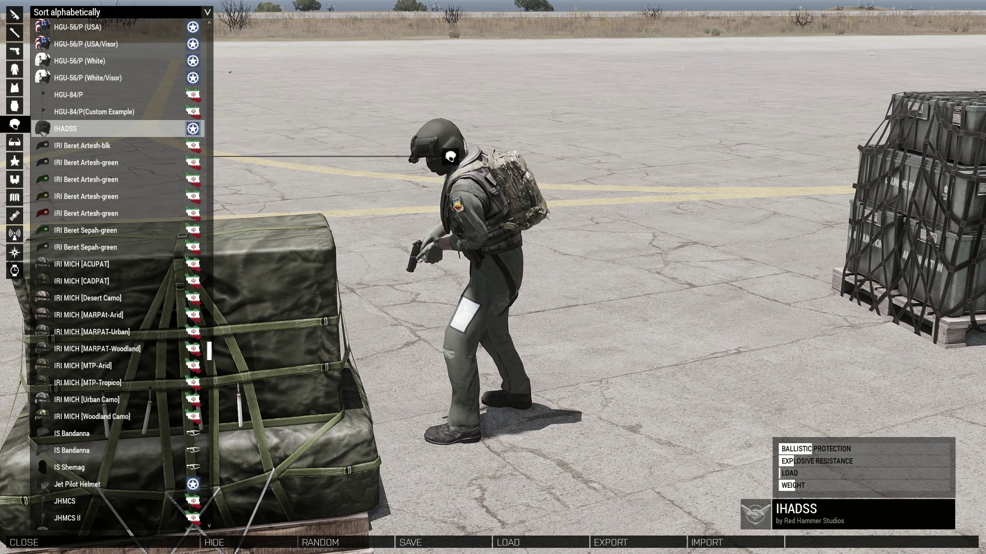
right_click_drag(360, 247, 441, 292)
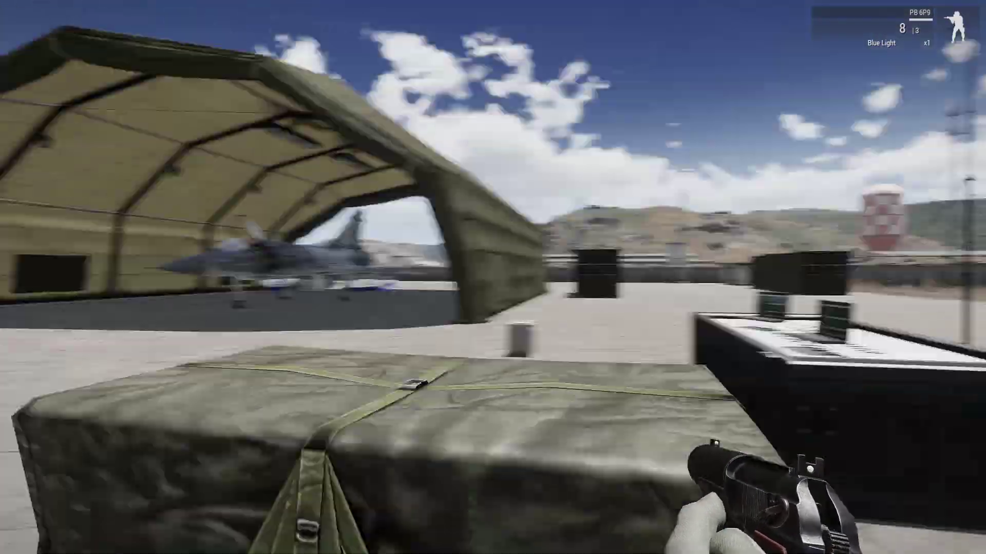
Check the new loadout in third-person view and walk around the supply objects back to the strapped green box.
key("a")
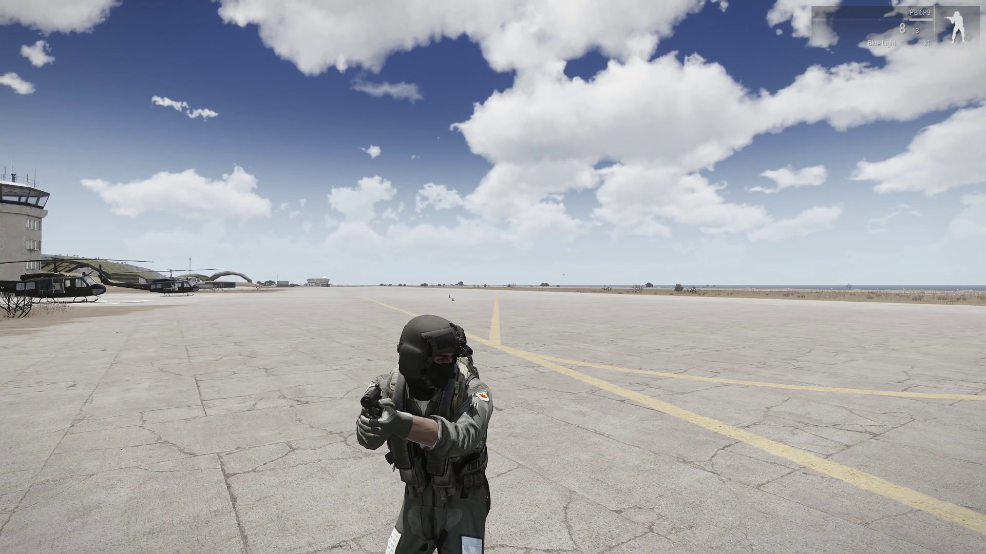
key("KP_Enter")
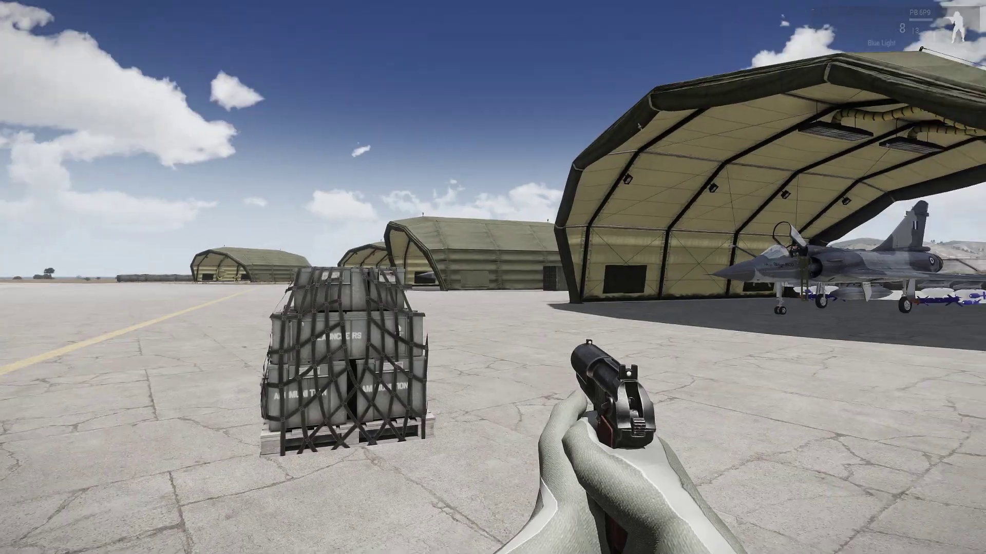
right_click(493, 277)
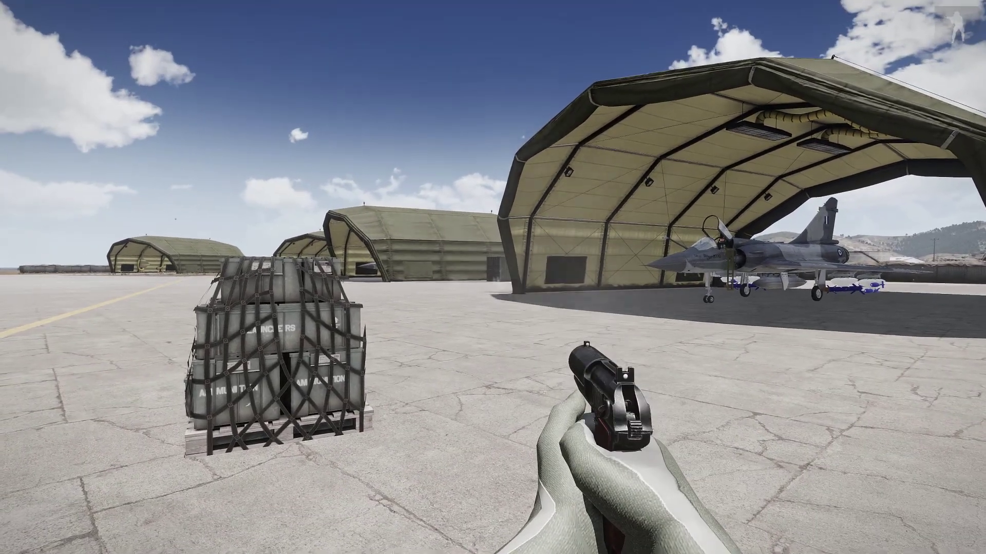
left_click(493, 277)
right_click(493, 277)
right_click(492, 277)
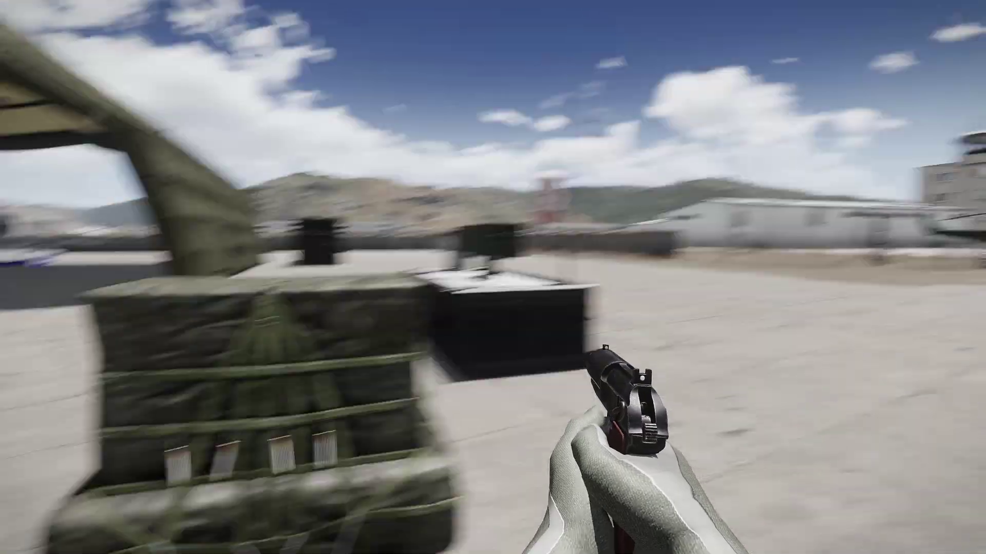
key("w")
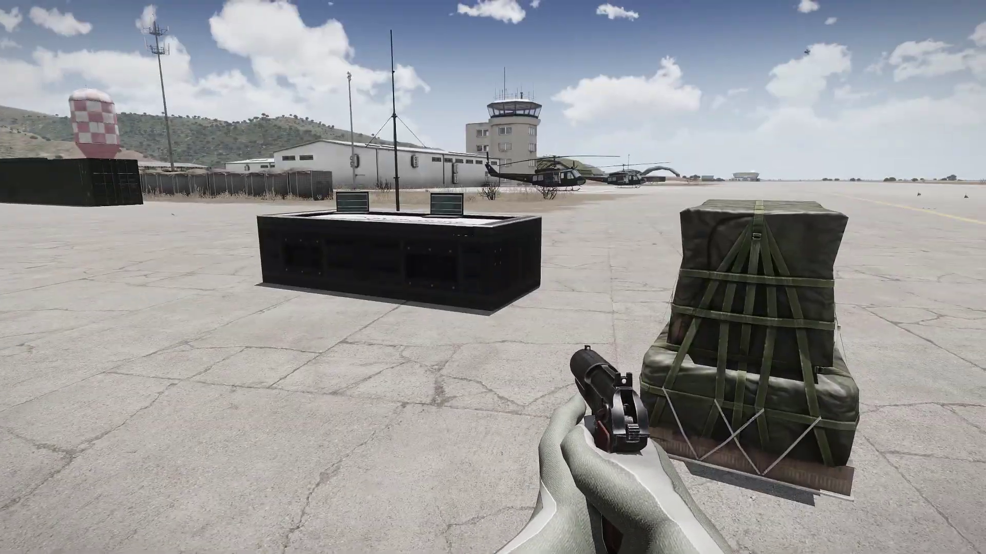
key("d")
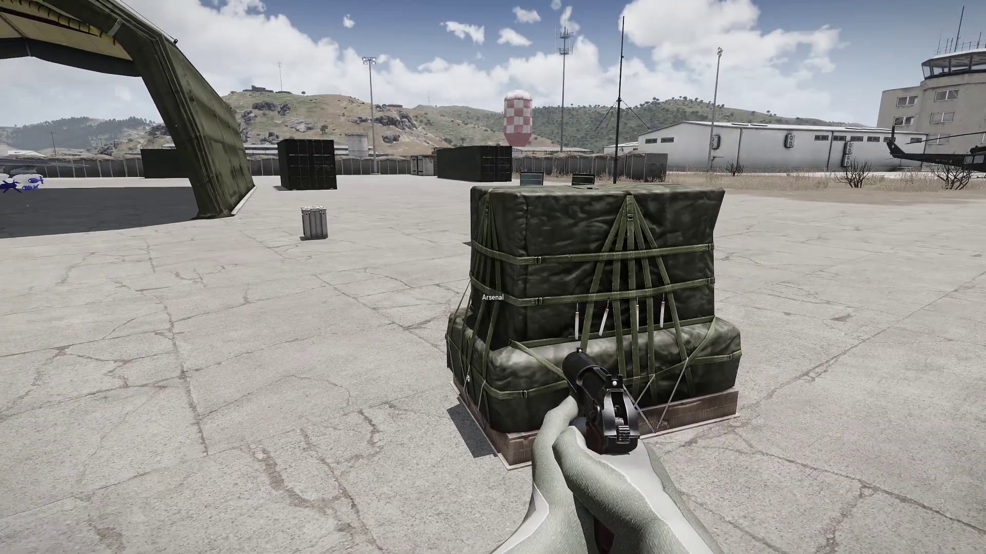